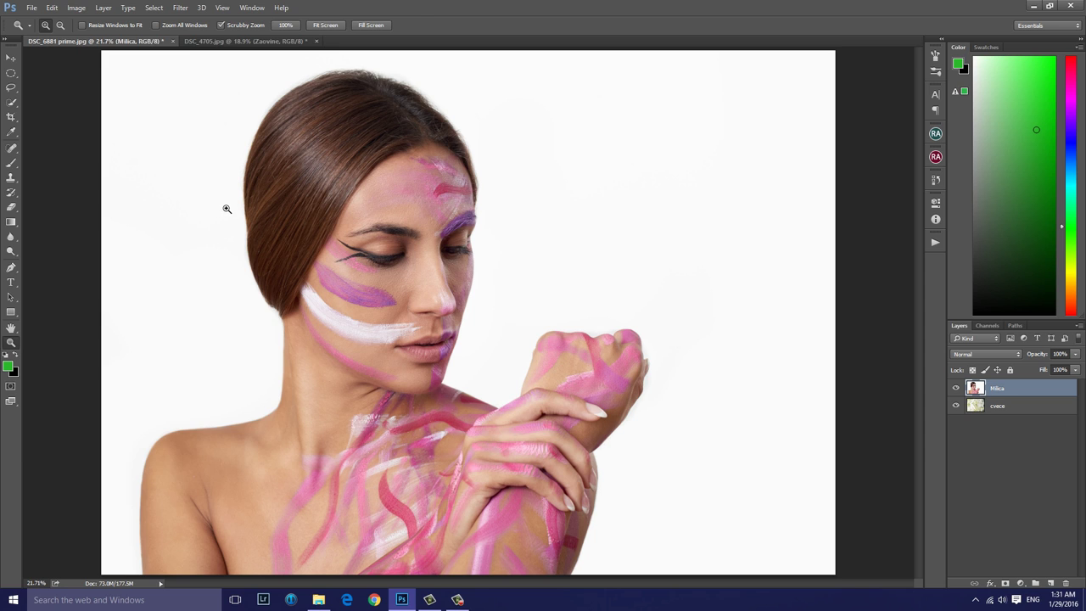
Zoom the portrait out slightly and pick the Quick Selection Tool from the selection tool group
left_click(226, 209, "alt")
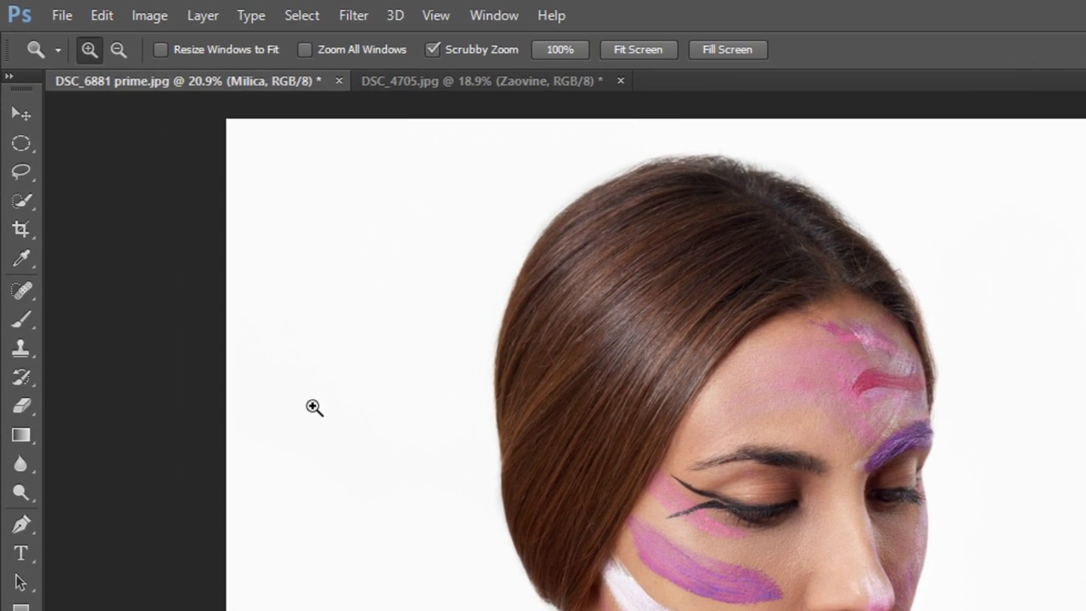
left_click(25, 201)
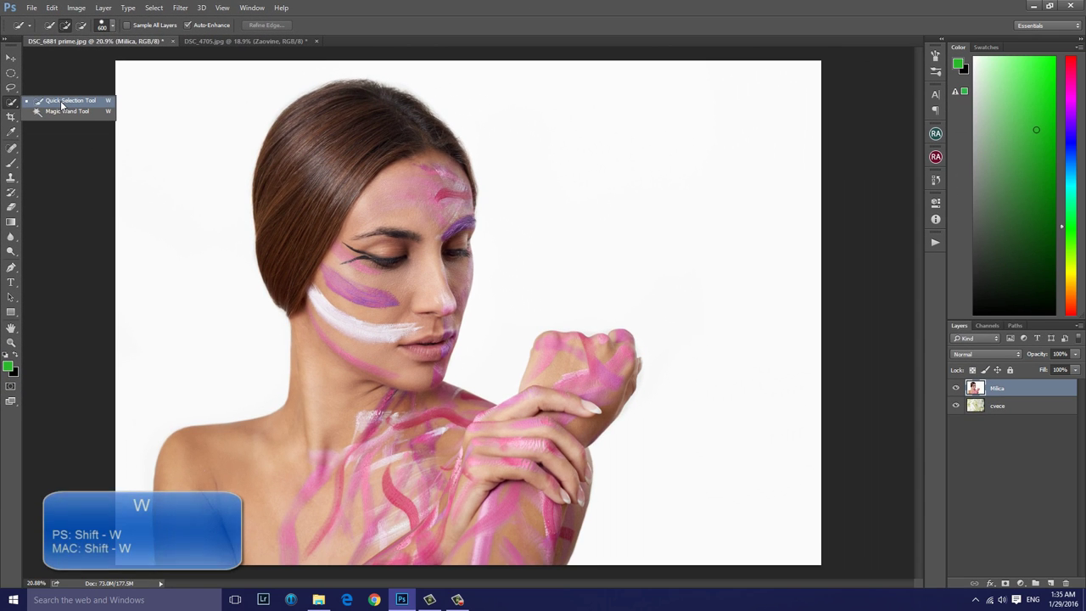
left_click(62, 103)
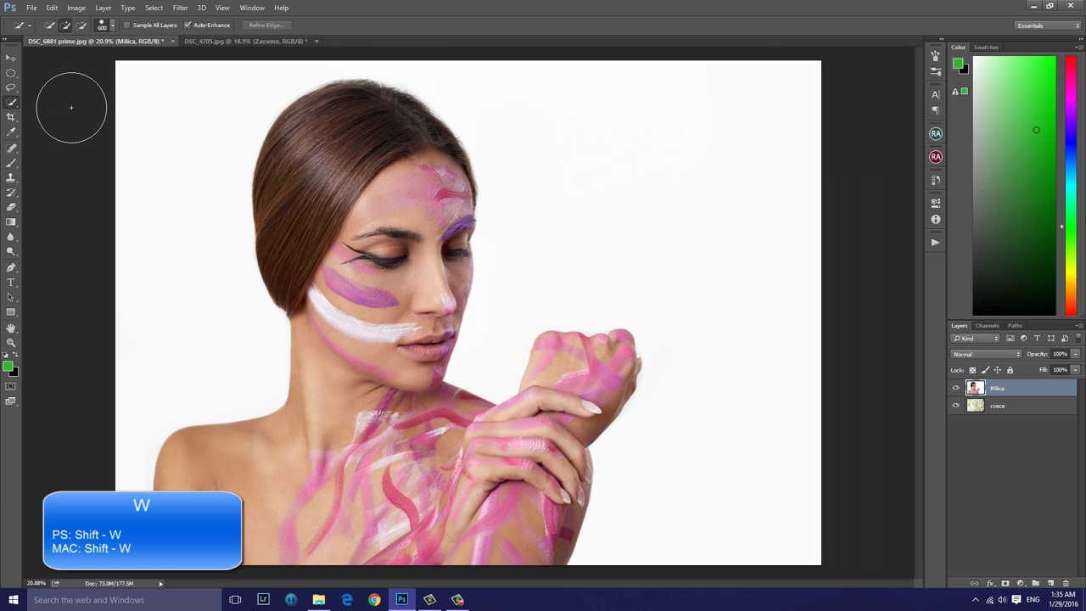
Cycle Quick Selection and Magic Wand with Shift+W, then bring up the brush settings (size 600, Auto-Enhance)
key("shift+w")
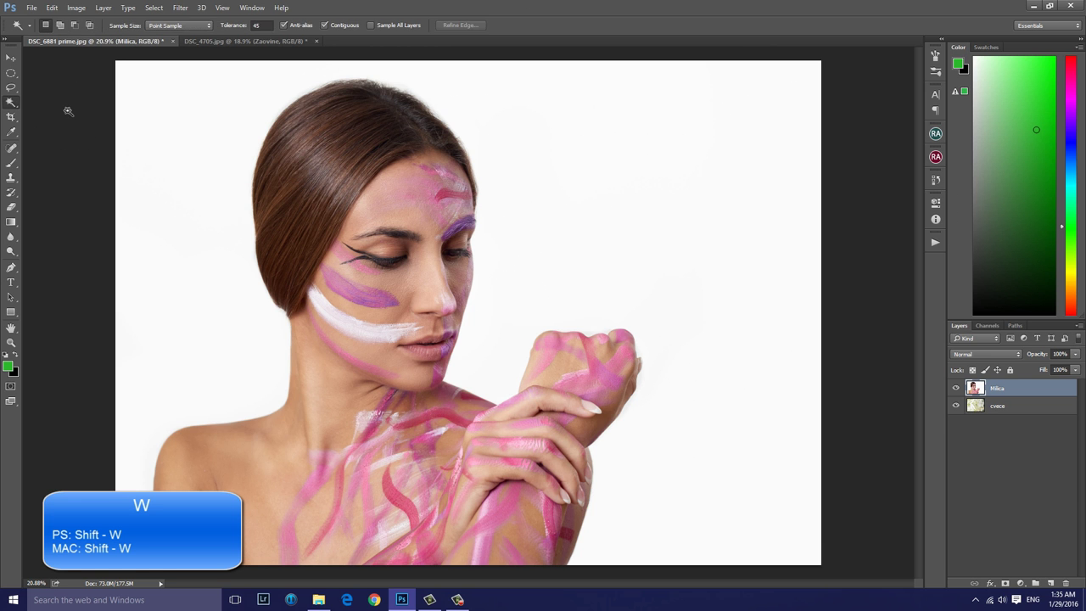
key("shift+w")
key("shift+w")
key("shift+w")
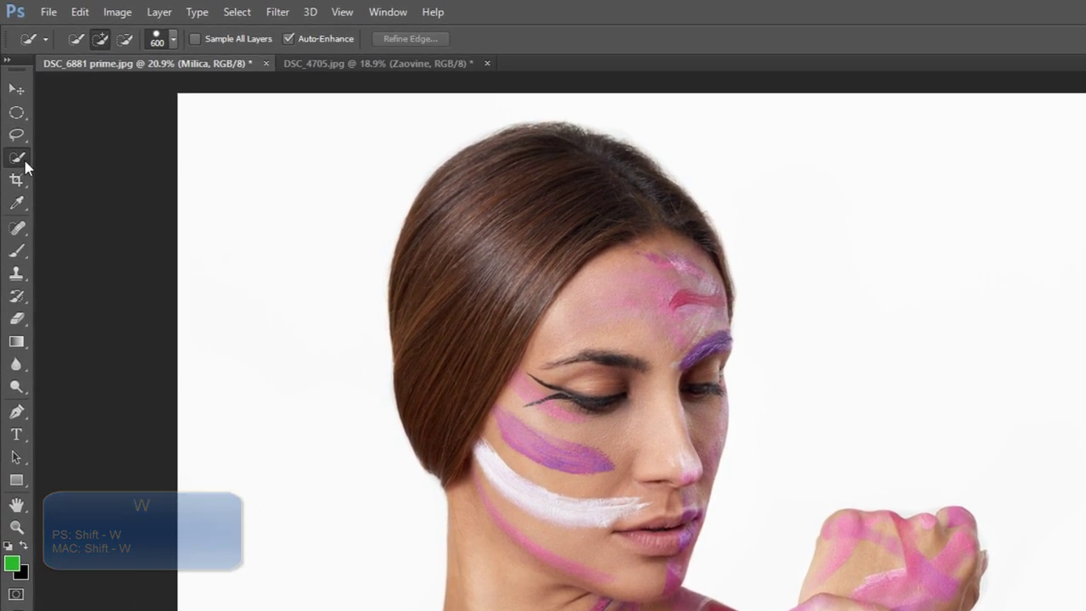
key("shift+w")
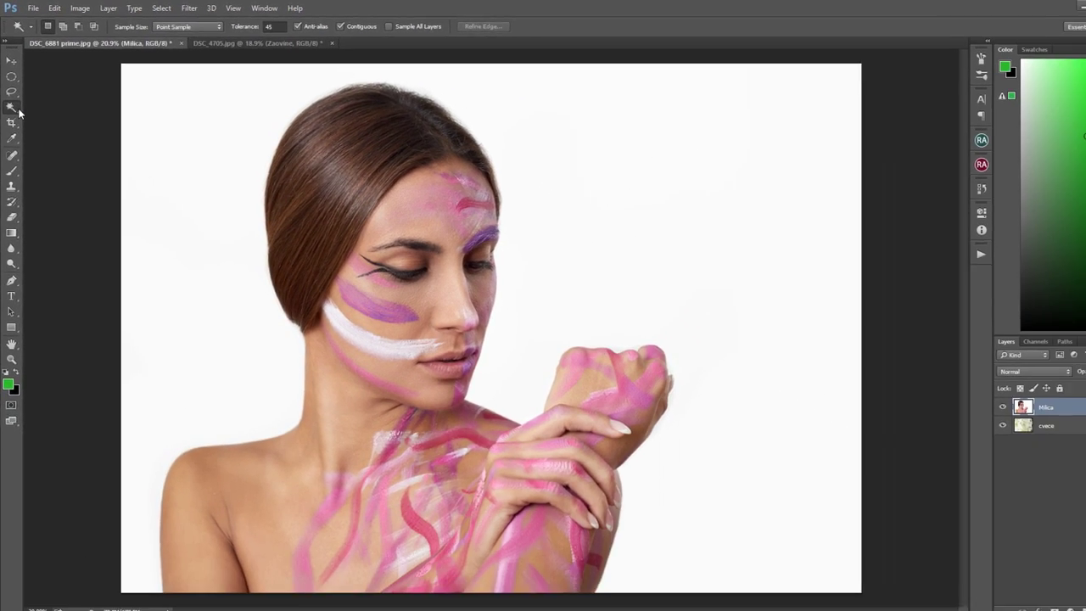
key("shift+w")
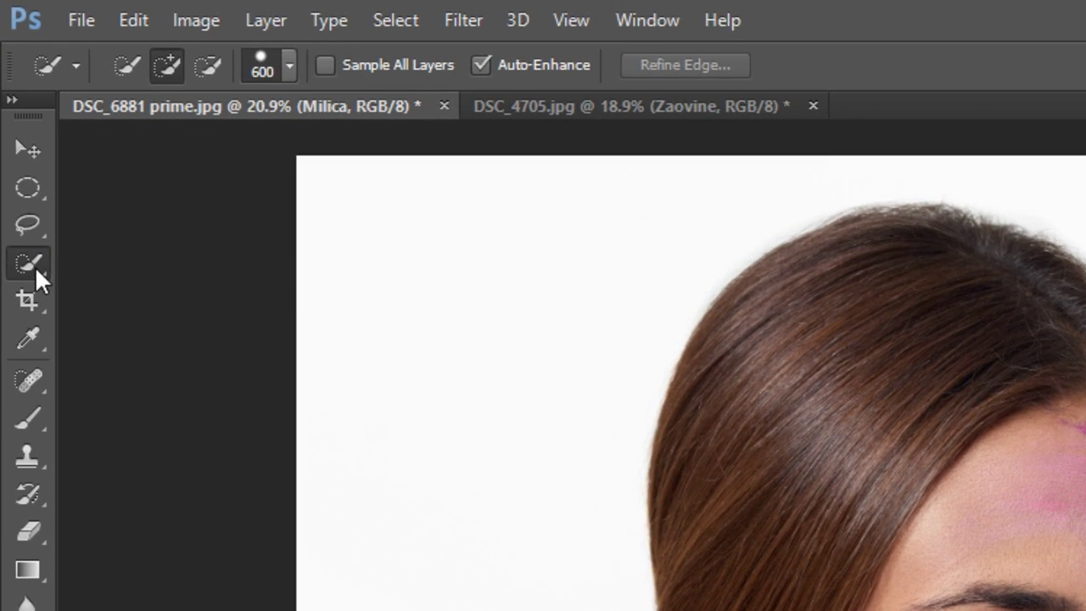
right_click(30, 265)
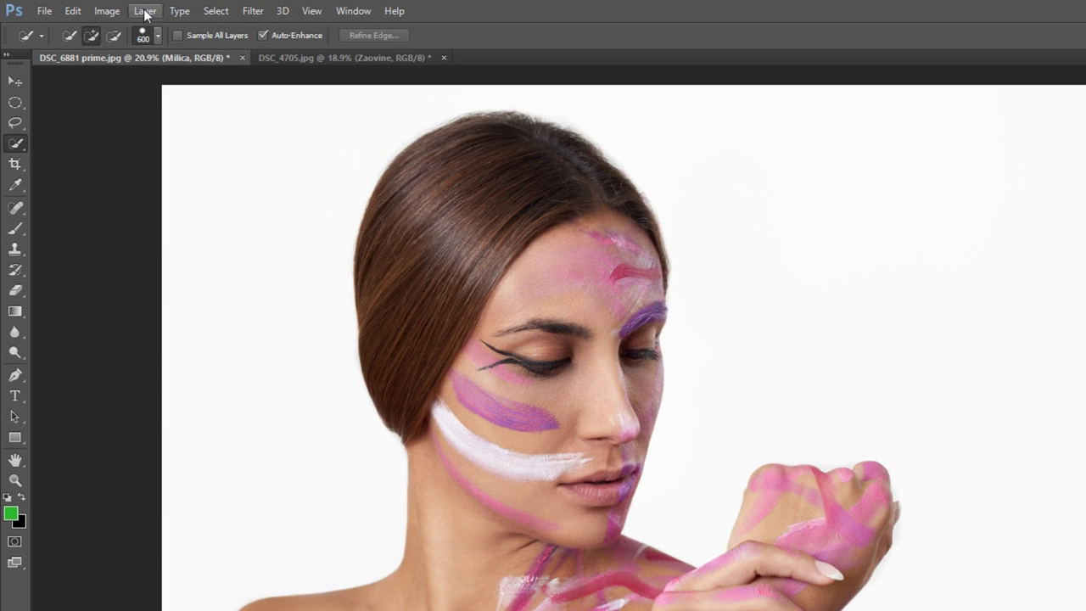
left_click(158, 35)
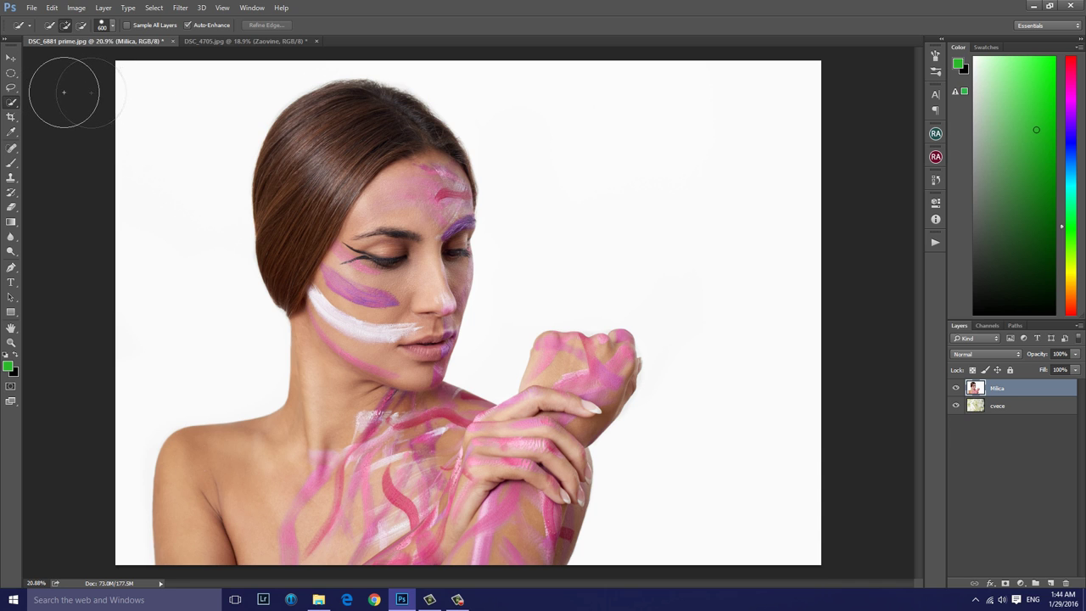
At brush size 250, select the woman's hair, chest and forearm, Alt-subtracting the bump above her fist
key("bracketleft")
key("bracketleft")
key("bracketleft")
mouse_move(332, 114)
left_mouse_down()
mouse_move(326, 140)
mouse_move(365, 259)
mouse_move(364, 340)
mouse_move(361, 431)
mouse_move(315, 513)
left_mouse_up()
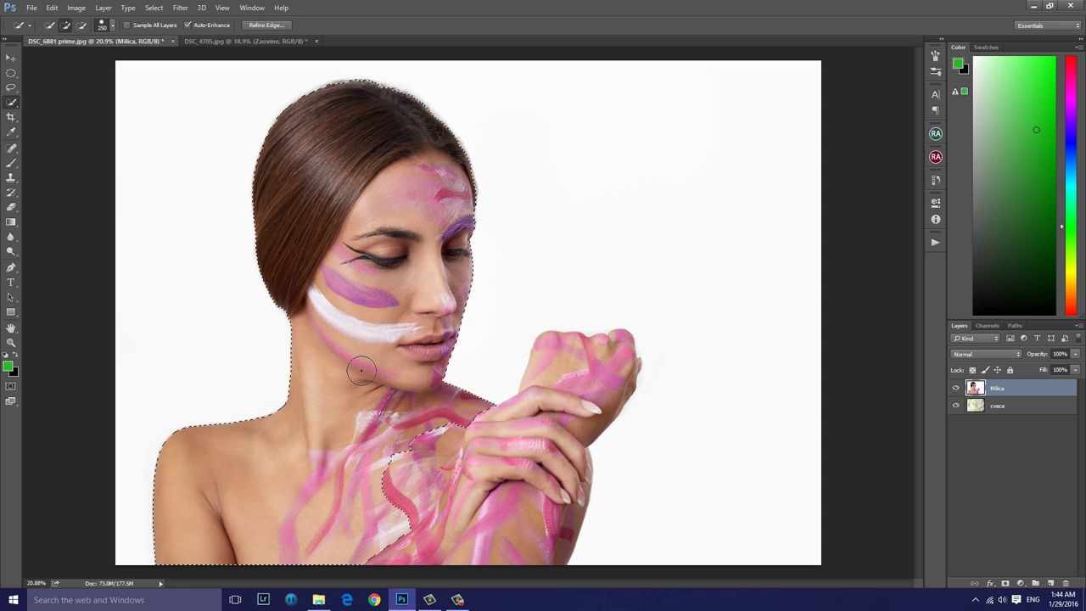
mouse_move(393, 473)
left_mouse_down()
mouse_move(557, 440)
mouse_move(559, 296)
left_mouse_up()
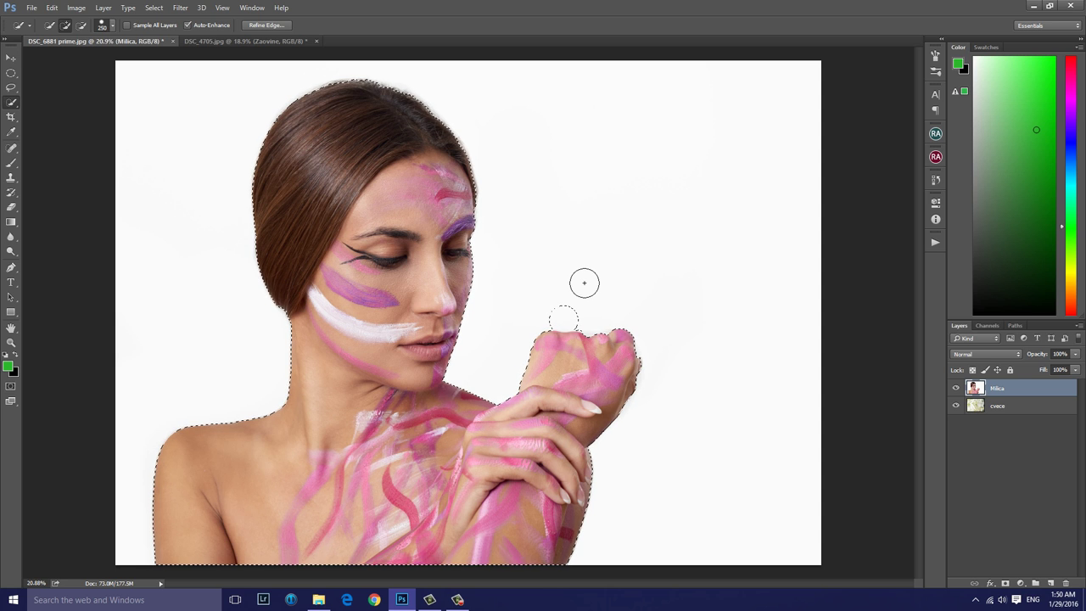
key("alt")
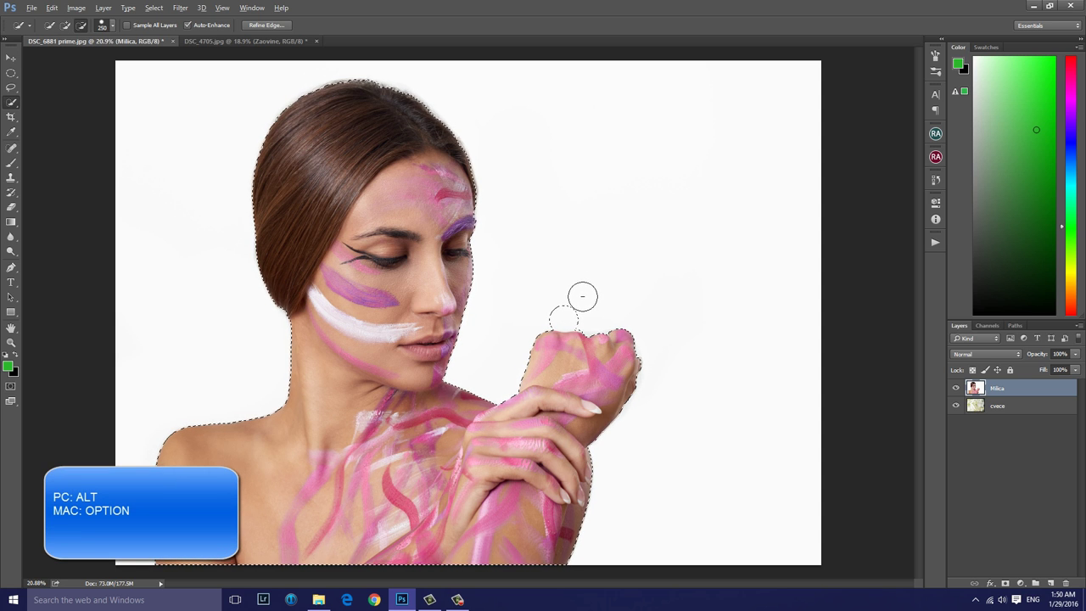
mouse_move(575, 303)
left_mouse_down()
mouse_move(548, 302)
mouse_move(574, 310)
mouse_move(556, 310)
left_mouse_up()
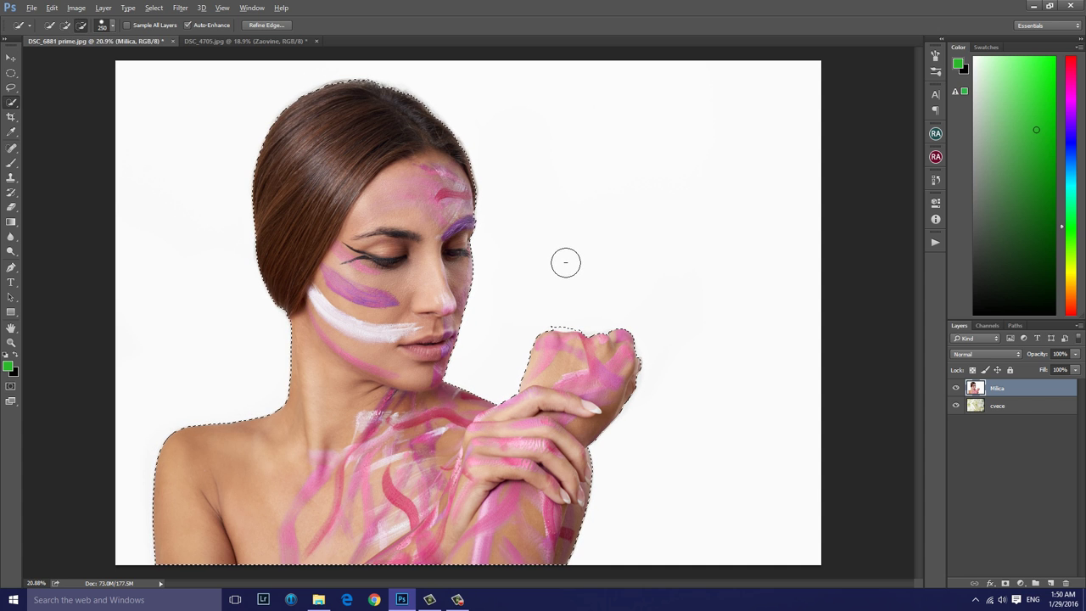
key("alt")
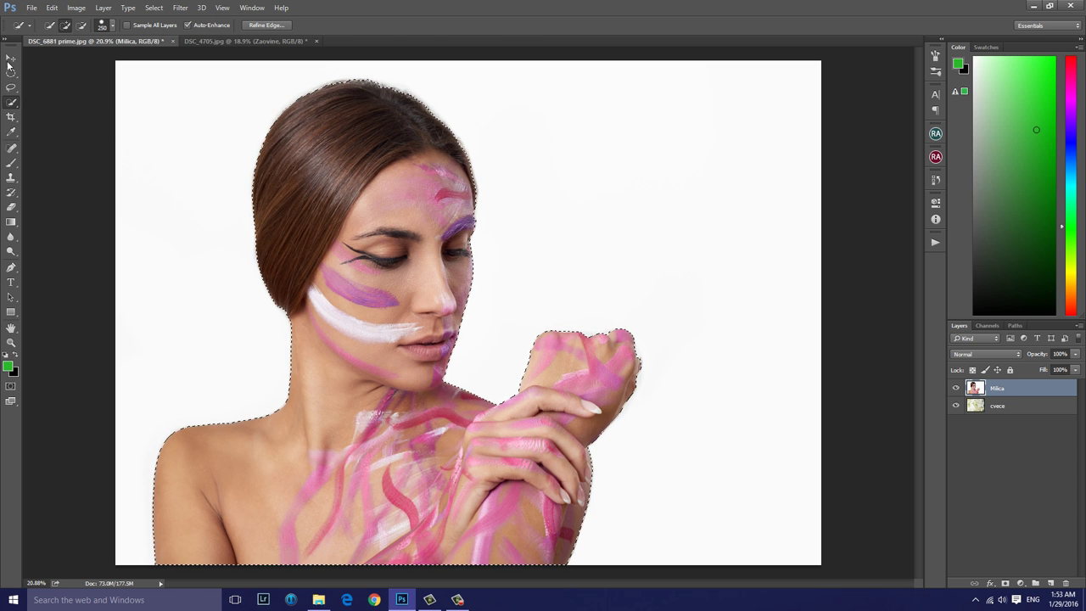
left_click(10, 58)
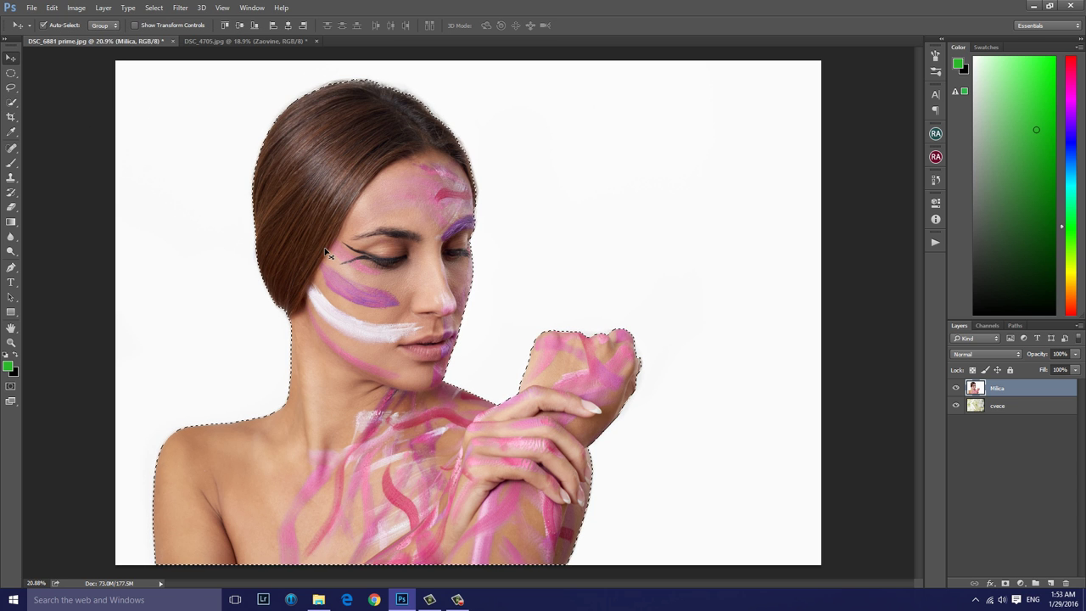
mouse_move(327, 253)
left_mouse_down()
mouse_move(440, 281)
mouse_move(360, 283)
left_mouse_up()
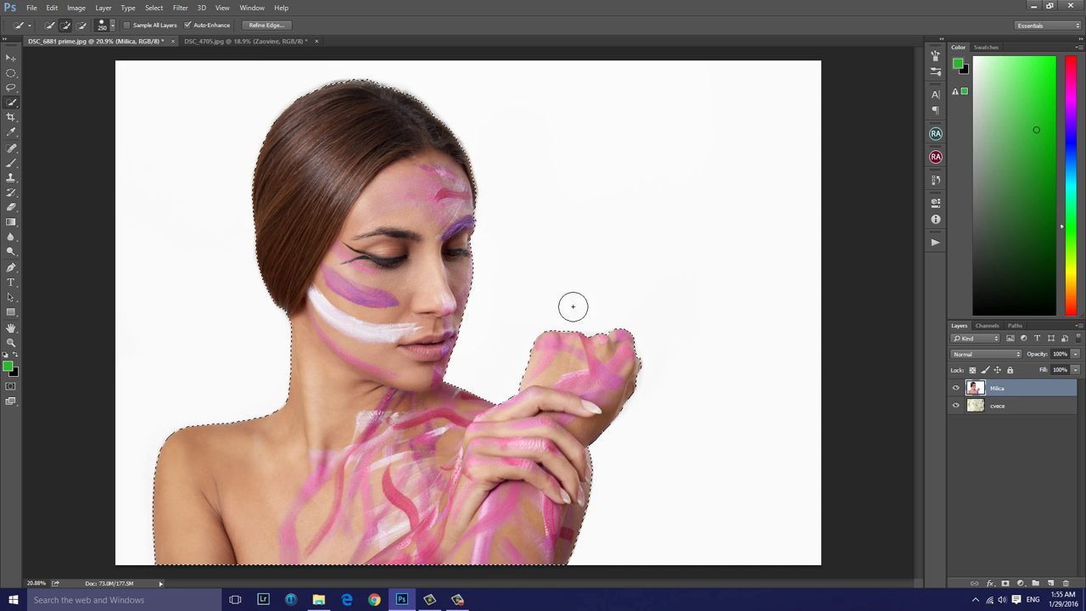
left_click(956, 388)
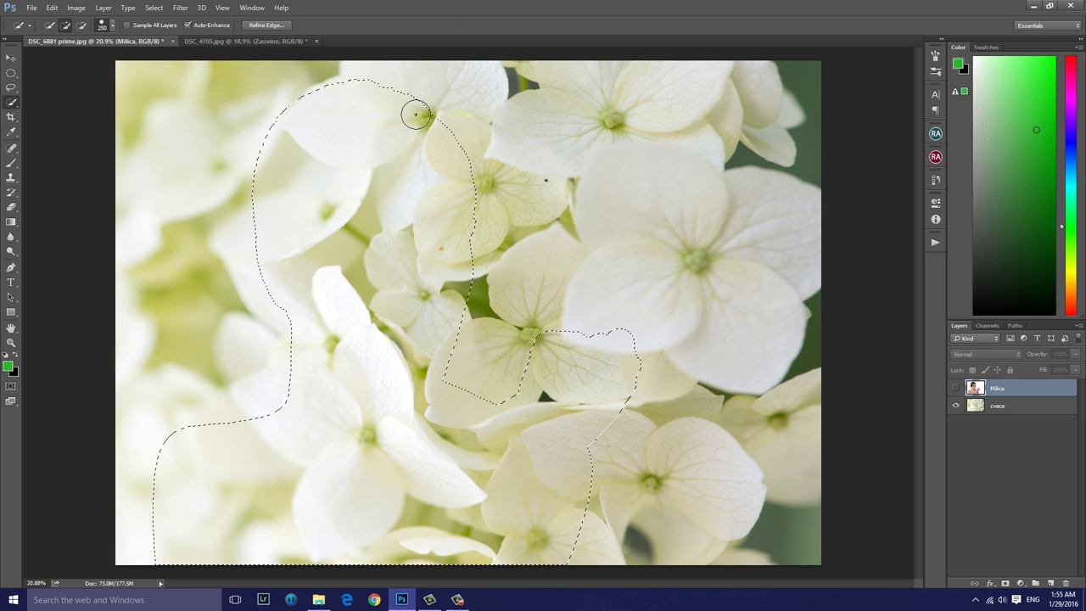
left_click(956, 387)
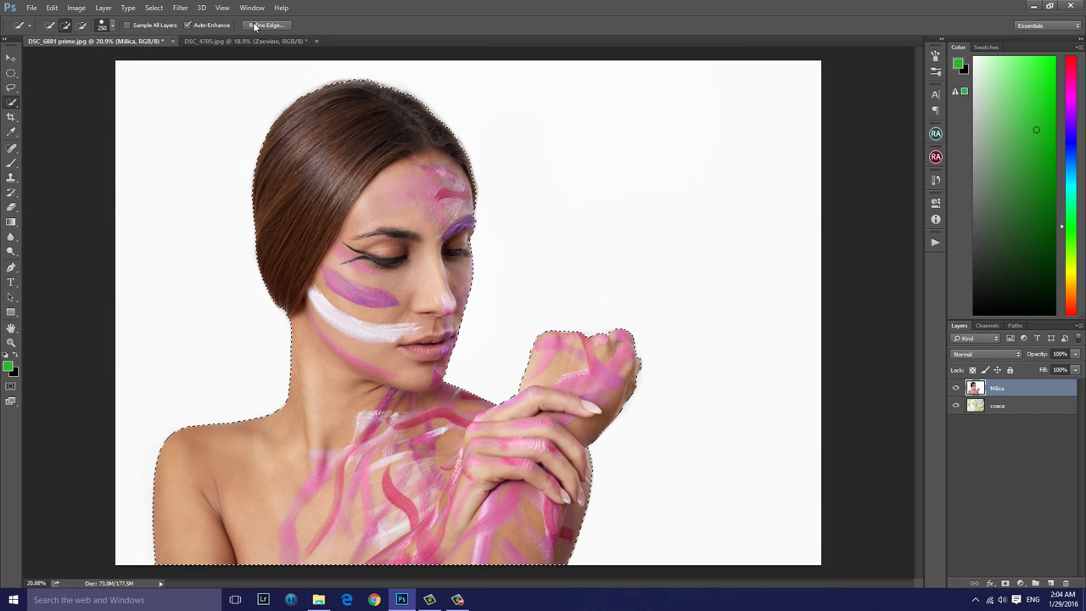
Bring up Refine Edge and set its view to On Black (B)
left_click(263, 26)
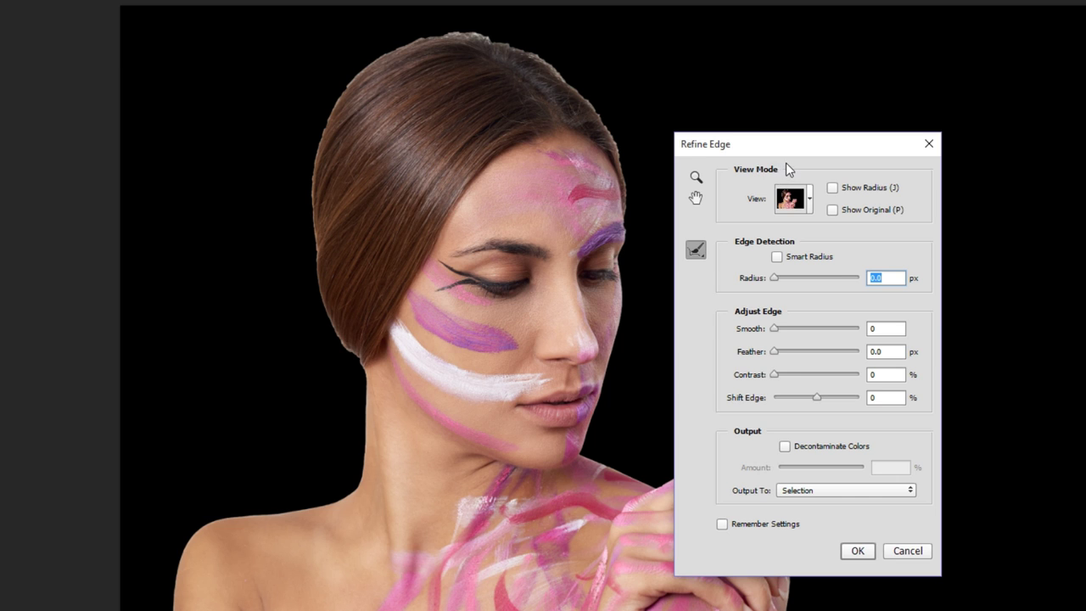
left_click(810, 202)
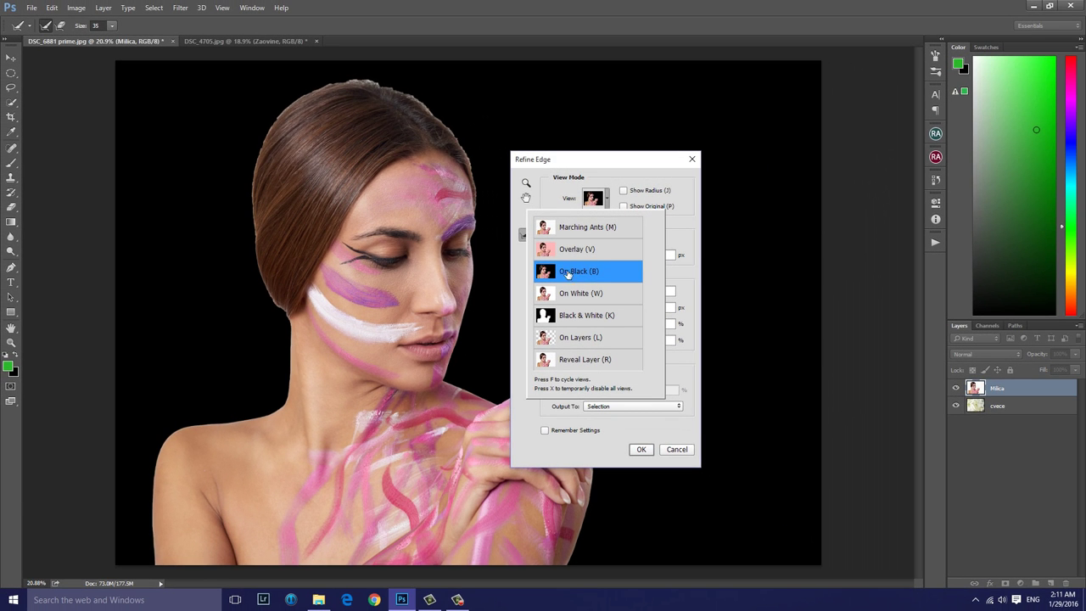
left_click(574, 272)
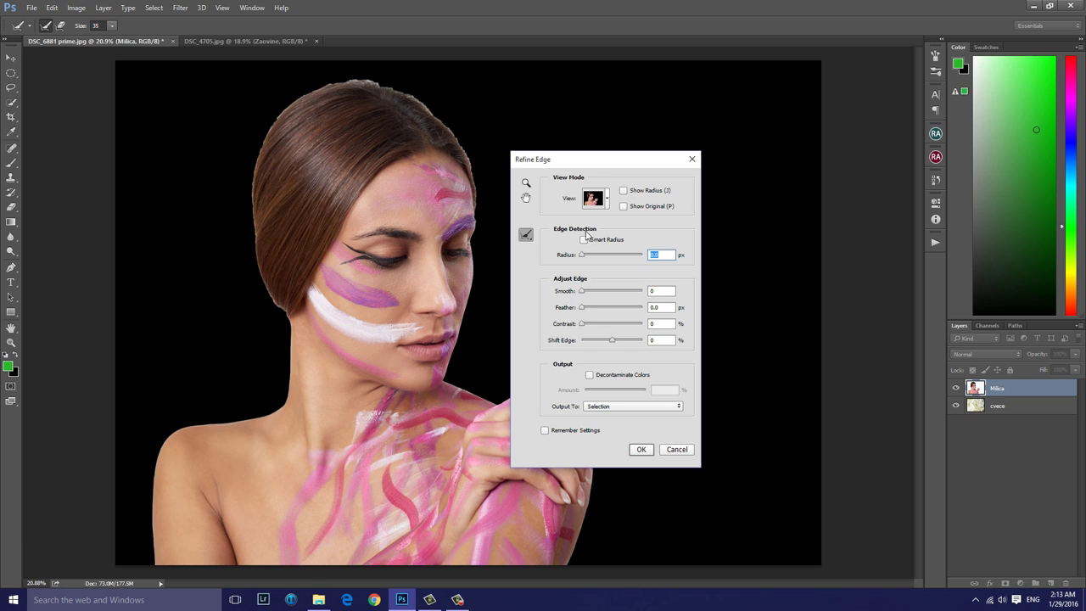
Enable Smart Radius, raise the Radius to about 23.2 px, and refine along the hairline
left_click(583, 241)
left_click_drag(581, 257, 600, 254)
scroll(466, 202, "up", 1)
scroll(466, 202, "up", 1)
scroll(466, 202, "up", 1)
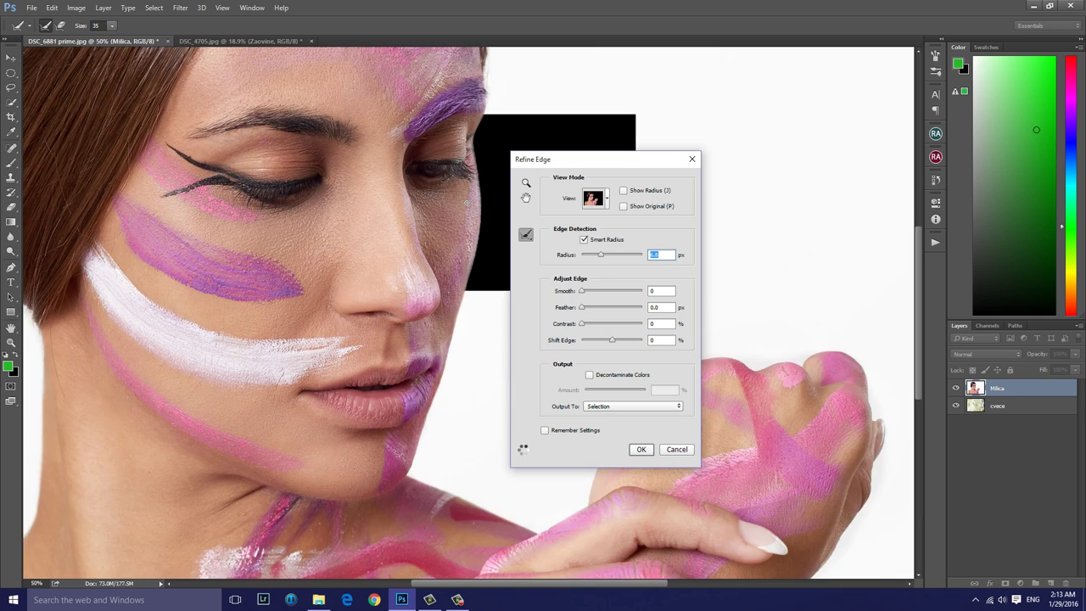
scroll(255, 314, "up", 3)
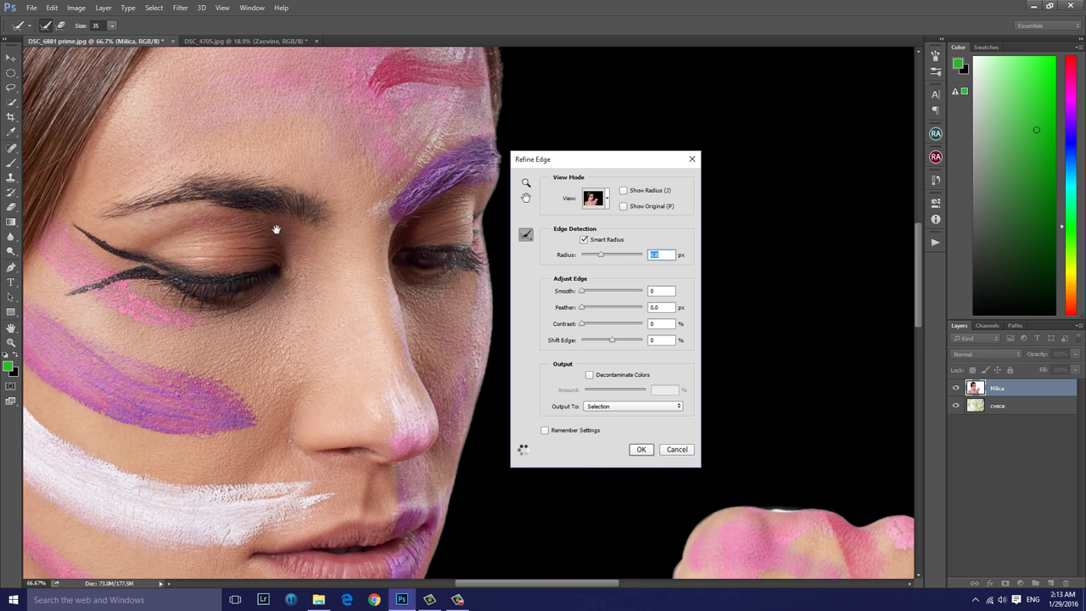
scroll(279, 226, "up", 2)
left_click_drag(601, 256, 611, 261)
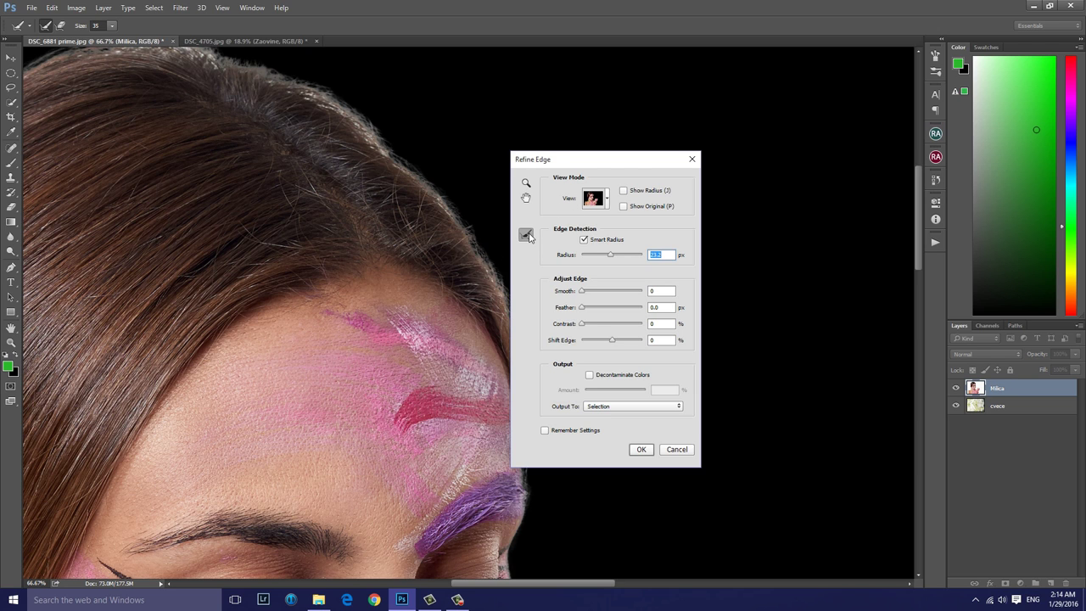
mouse_move(365, 112)
left_mouse_down()
mouse_move(492, 270)
mouse_move(350, 96)
left_mouse_up()
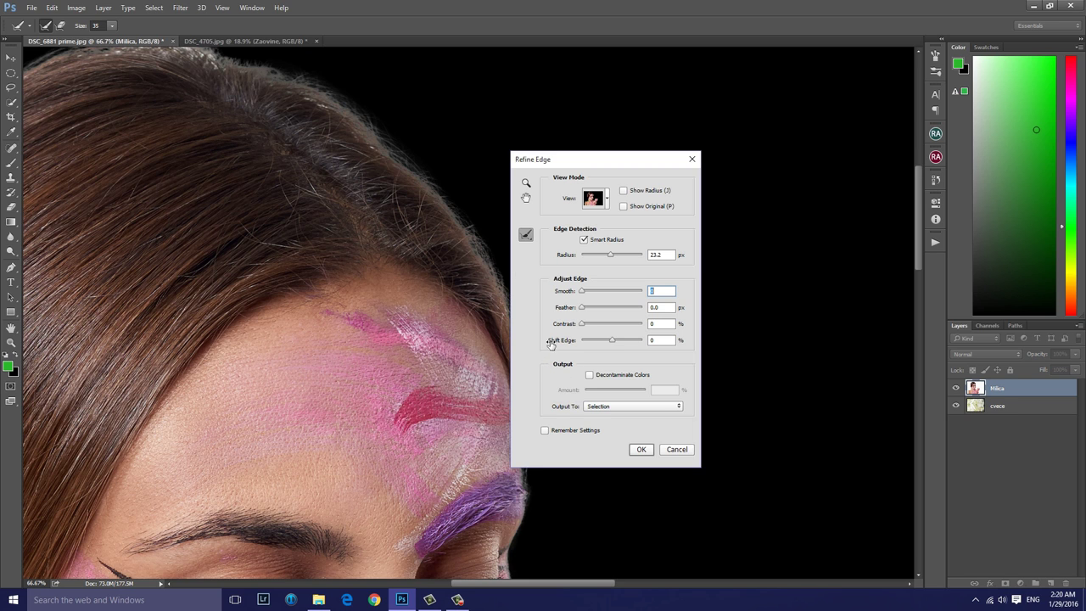
Decontaminate colors at 5% and output as a New Layer with Layer Mask
left_click(590, 375)
left_click_drag(616, 390, 582, 382)
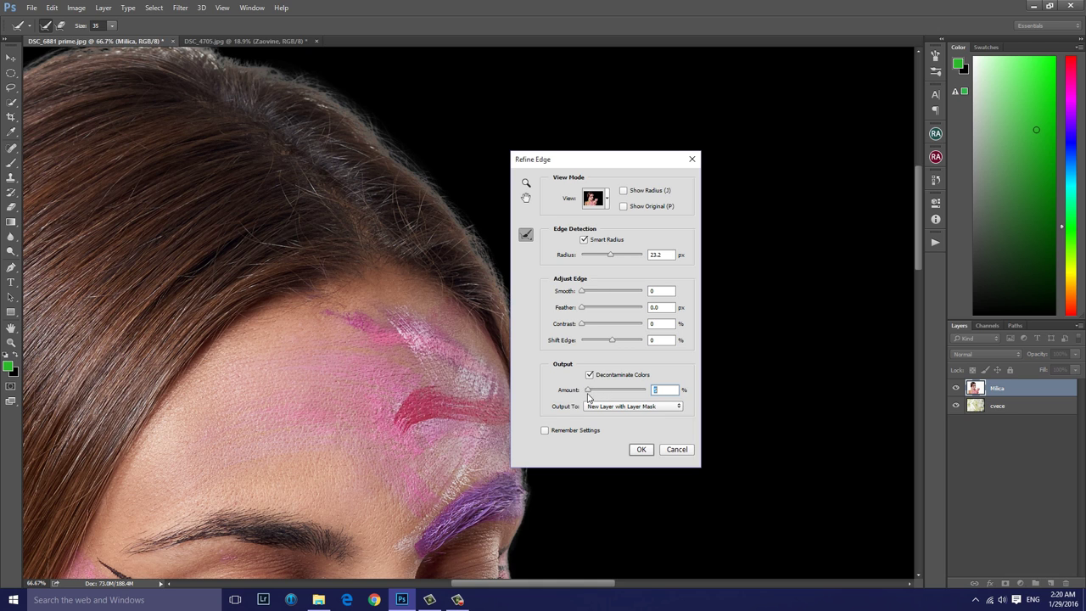
left_click(645, 408)
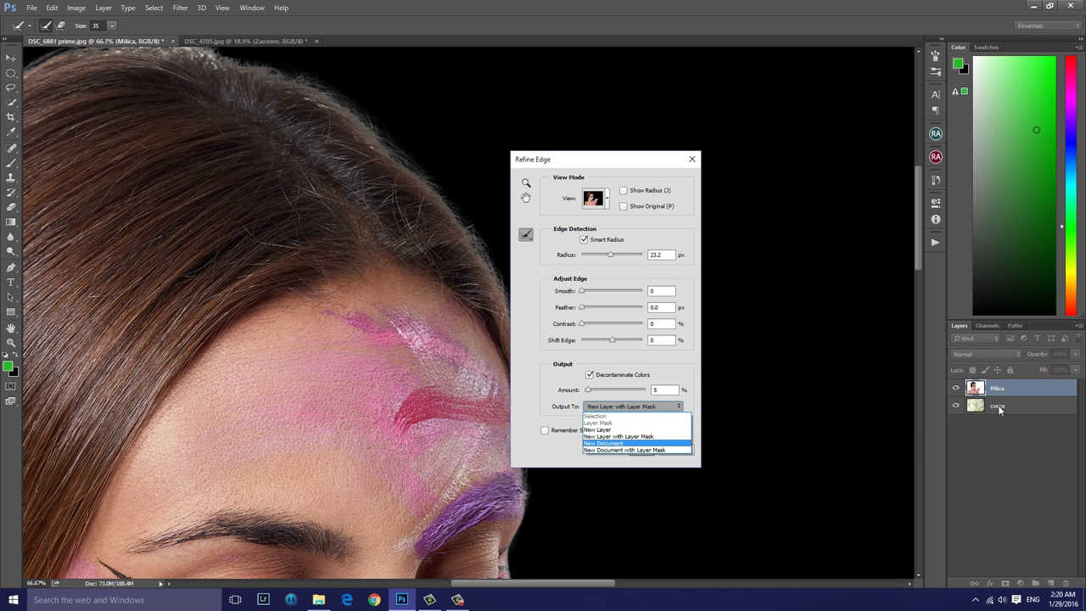
left_click(633, 437)
left_click(657, 408)
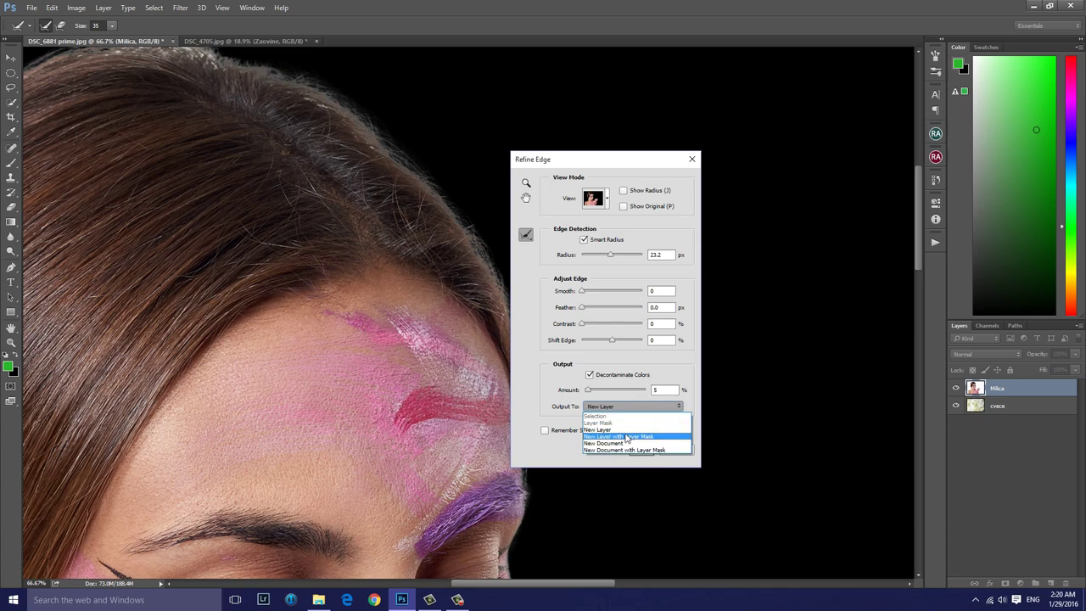
left_click(628, 438)
left_click(642, 451)
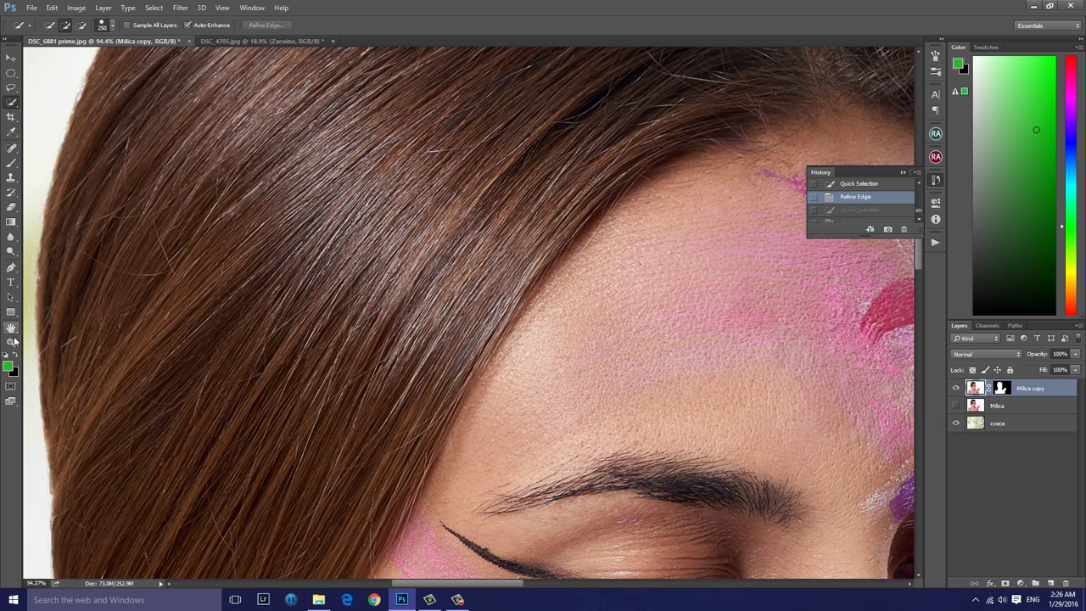
left_click(11, 342)
right_click(337, 270)
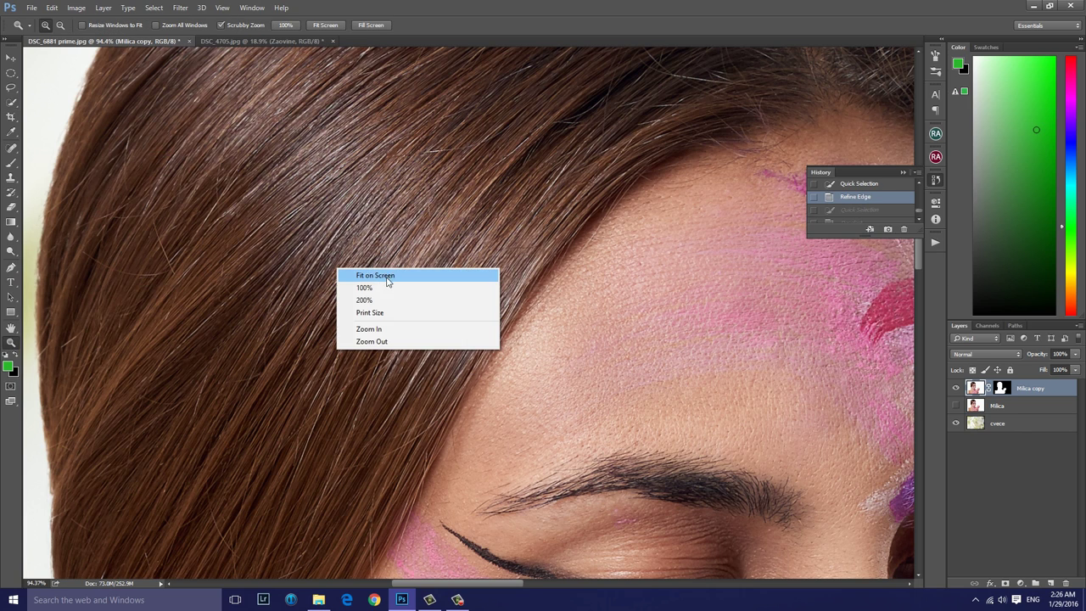
Fit the portrait on screen and revert to the earlier Quick Selection history state
left_click(378, 276)
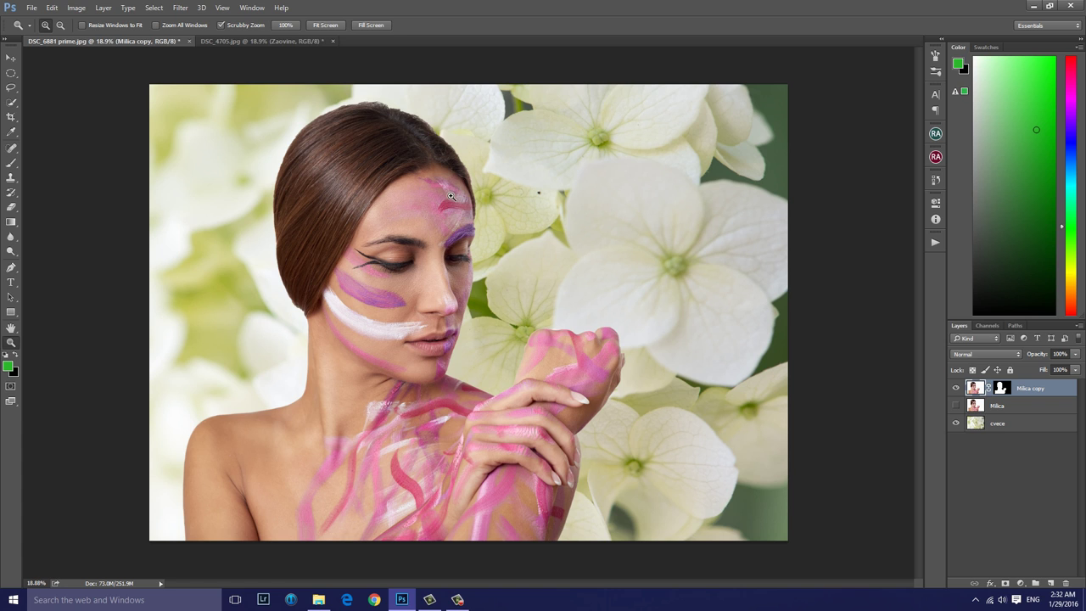
left_click(936, 180)
left_click(857, 202)
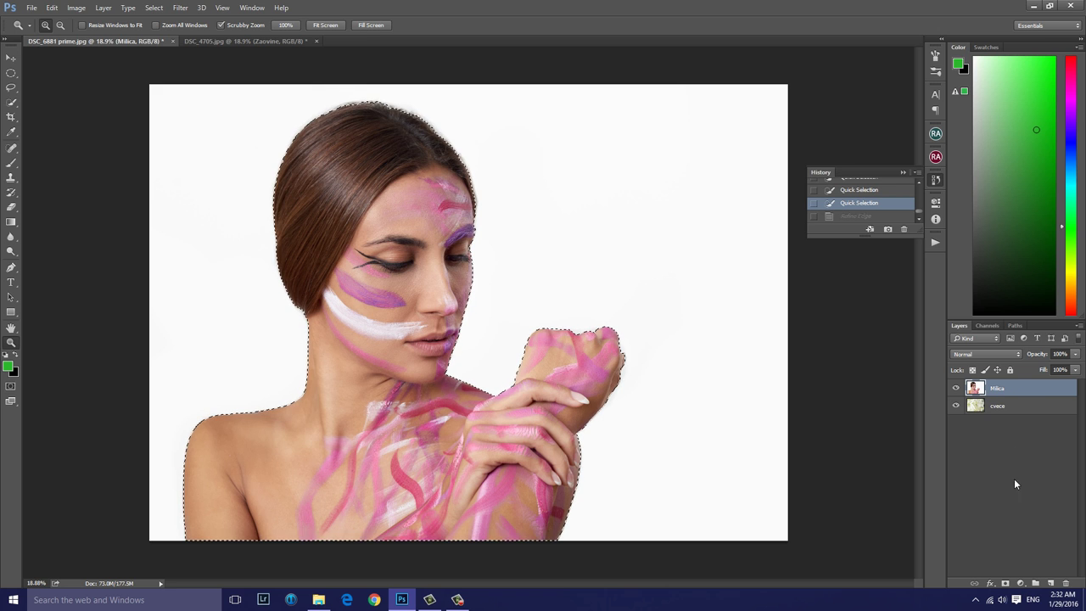
Add a layer mask to the Milica layer, then select its image and mask thumbnails in turn
left_click(1006, 583)
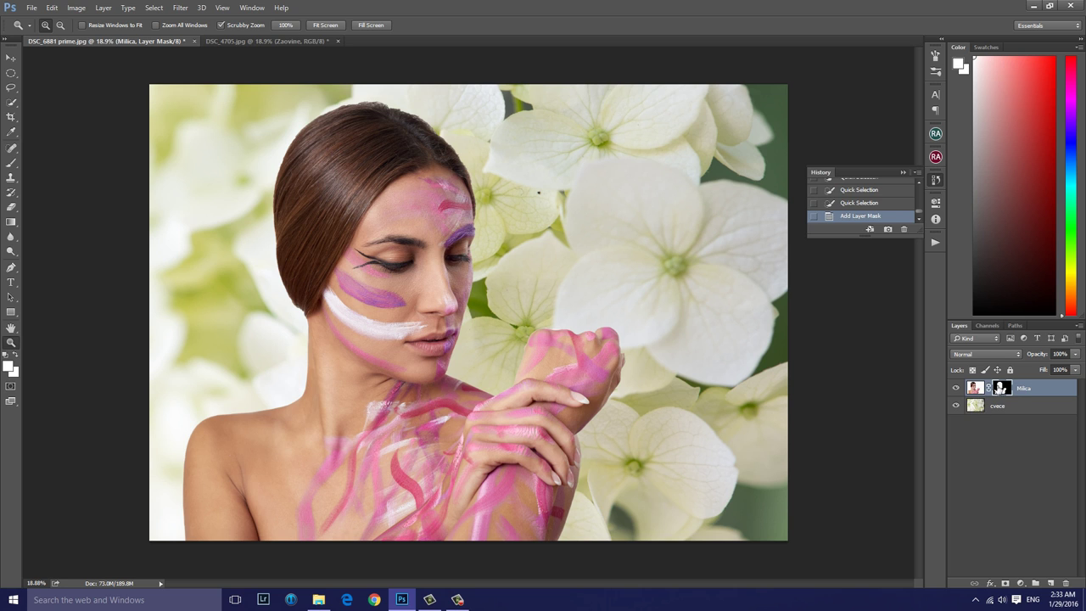
left_click(976, 388)
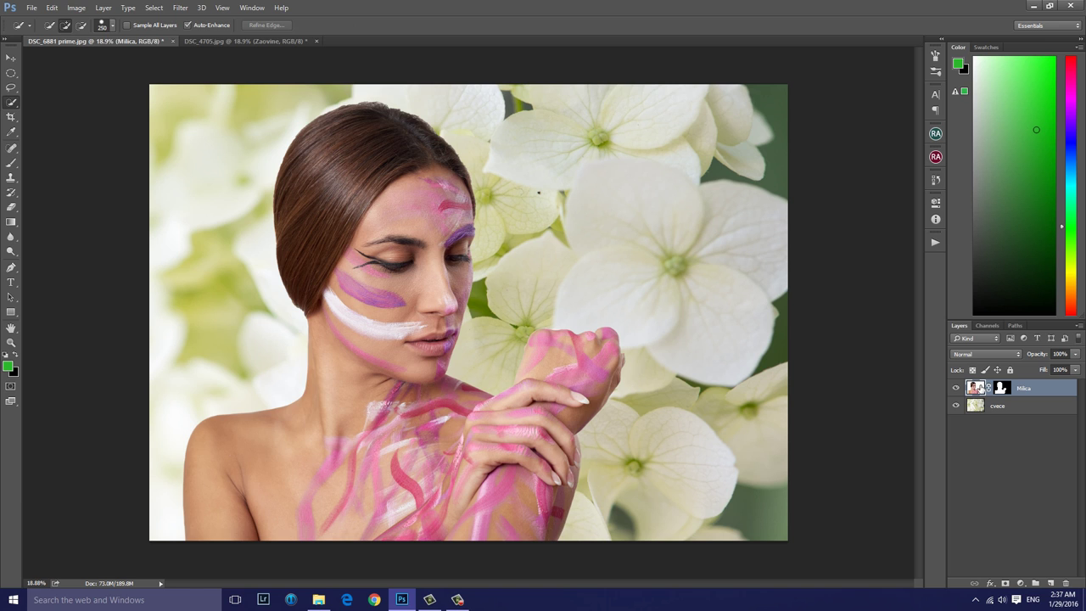
left_click(1001, 388)
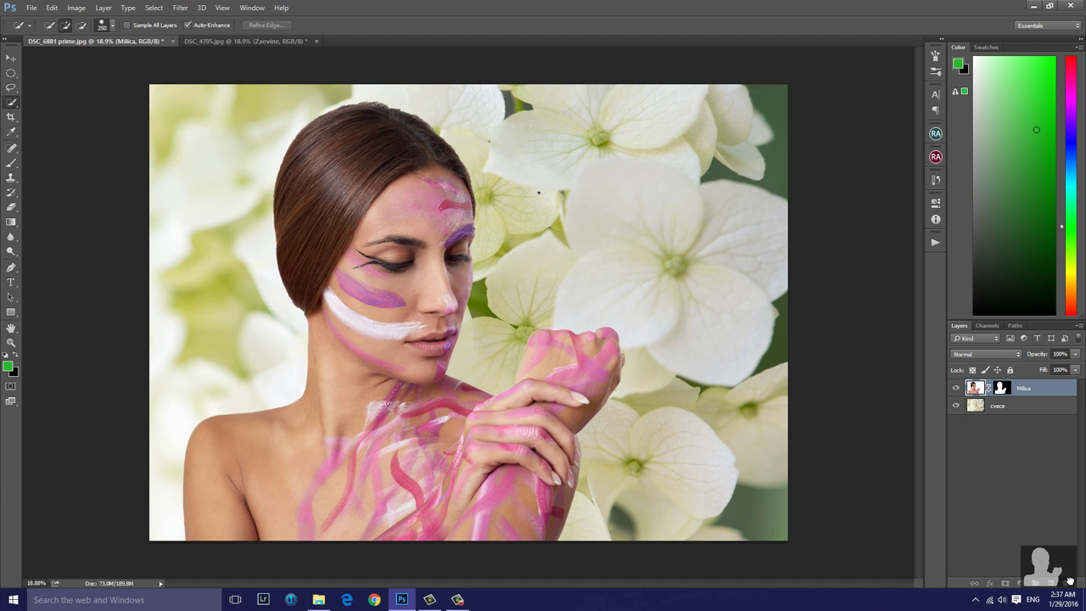
Delete the Milica mask, reselect the woman's head, invert the selection, and add a new mask
left_click_drag(1002, 388, 1066, 584)
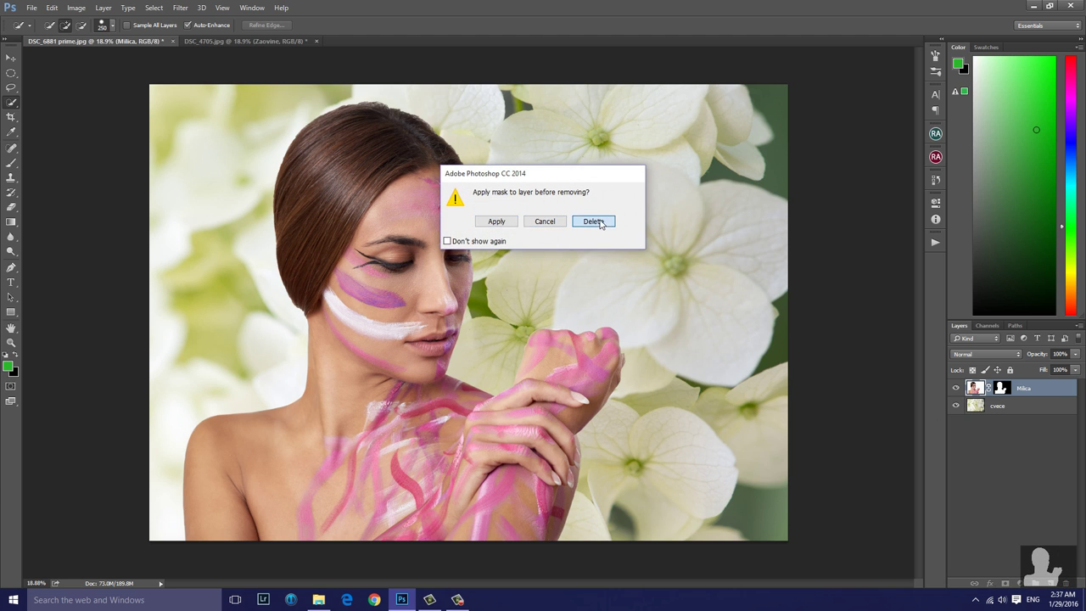
left_click(598, 220)
mouse_move(395, 130)
left_mouse_down()
mouse_move(339, 450)
mouse_move(547, 394)
mouse_move(594, 352)
left_mouse_up()
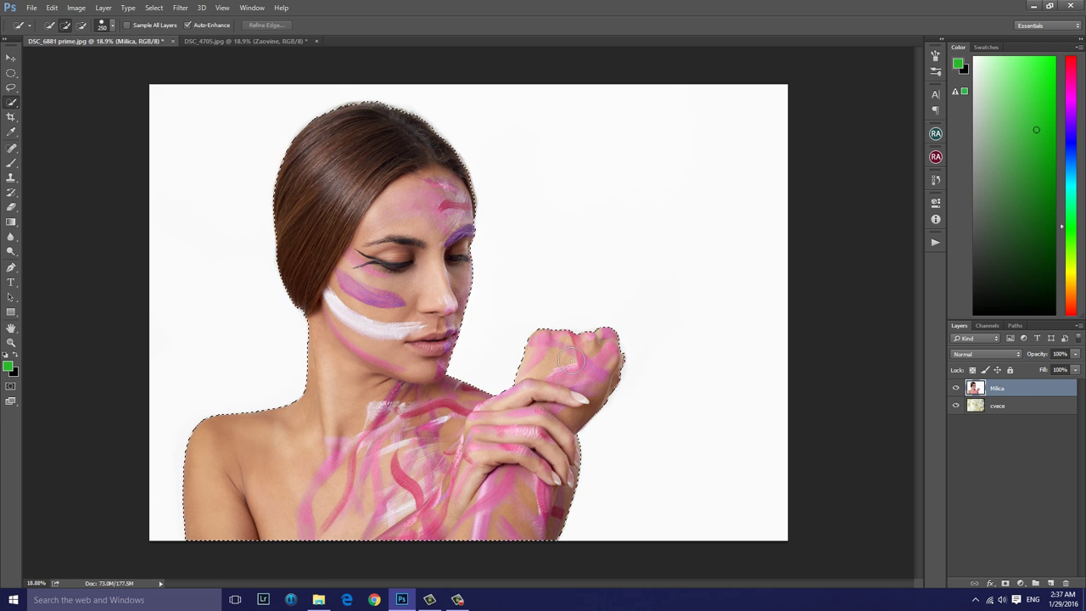
right_click(338, 243)
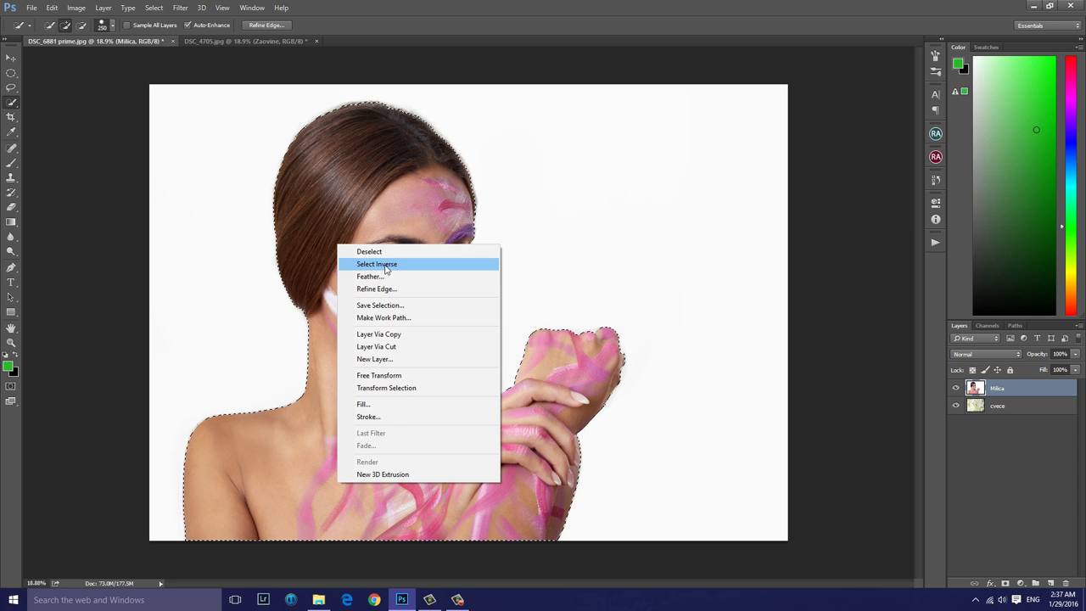
left_click(374, 265)
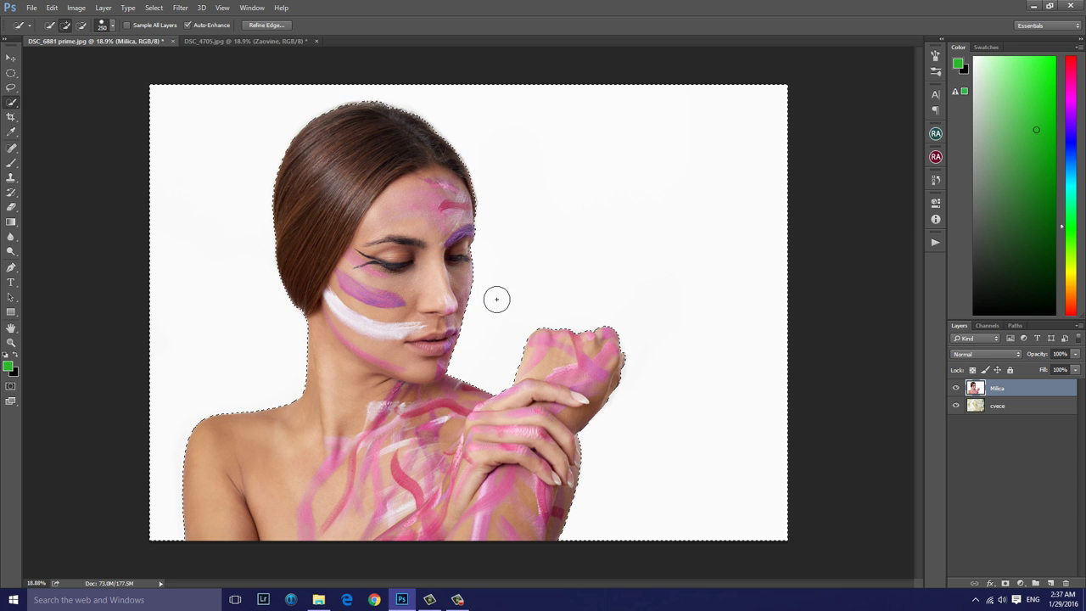
left_click(1006, 584)
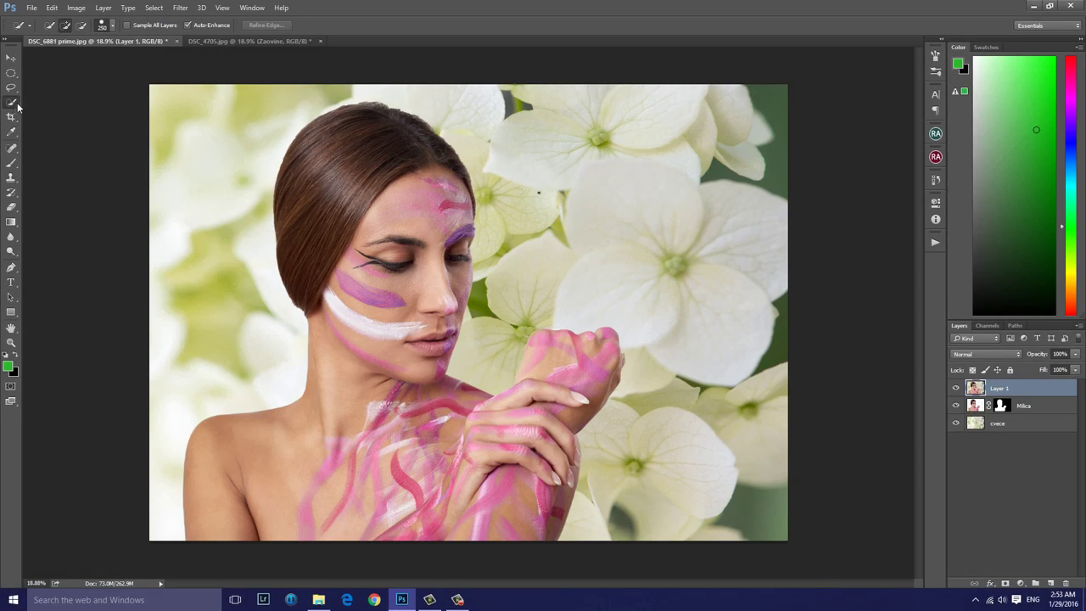
Switch to the Magic Wand Tool and bring the DSC_4705.jpg lake photo forward
right_click(17, 104)
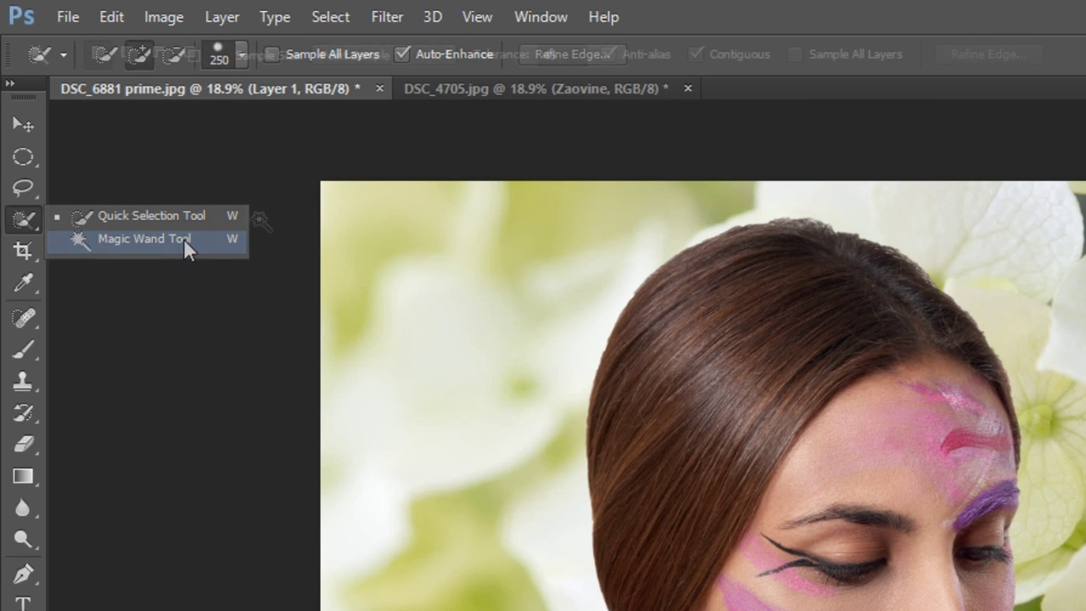
left_click(178, 241)
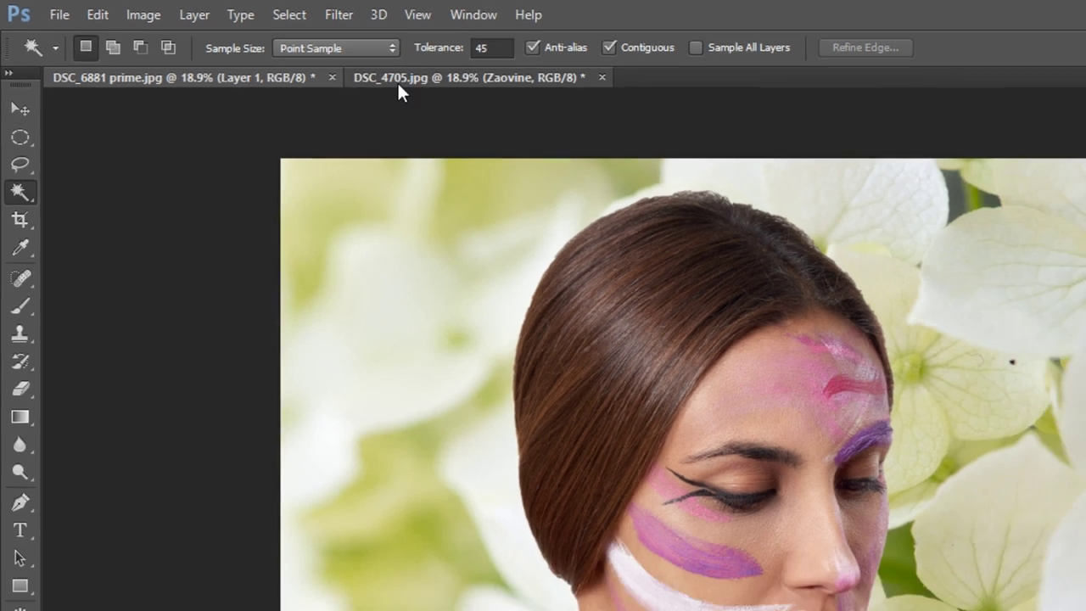
left_click(398, 83)
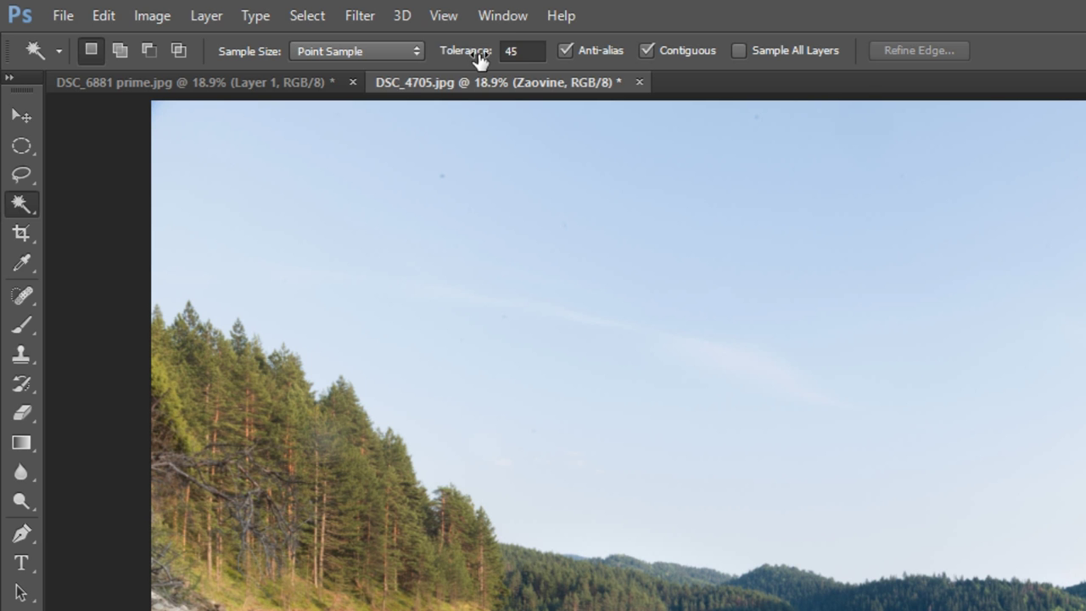
Sample the sky at tolerance 0, then at 255, and browse the Sample Size choices
left_click(519, 51)
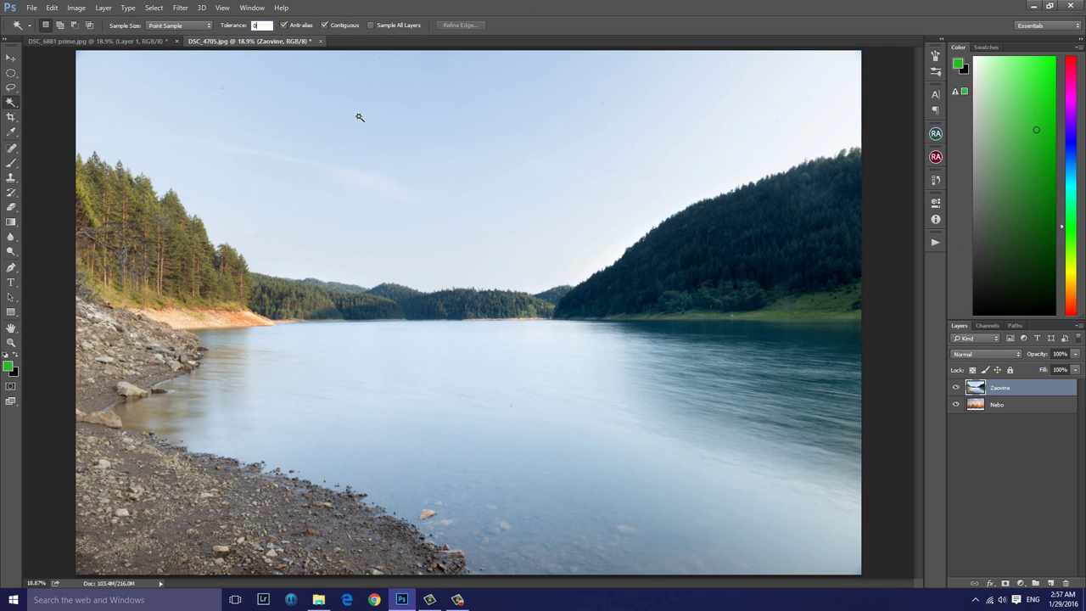
type("0")
left_click(359, 117)
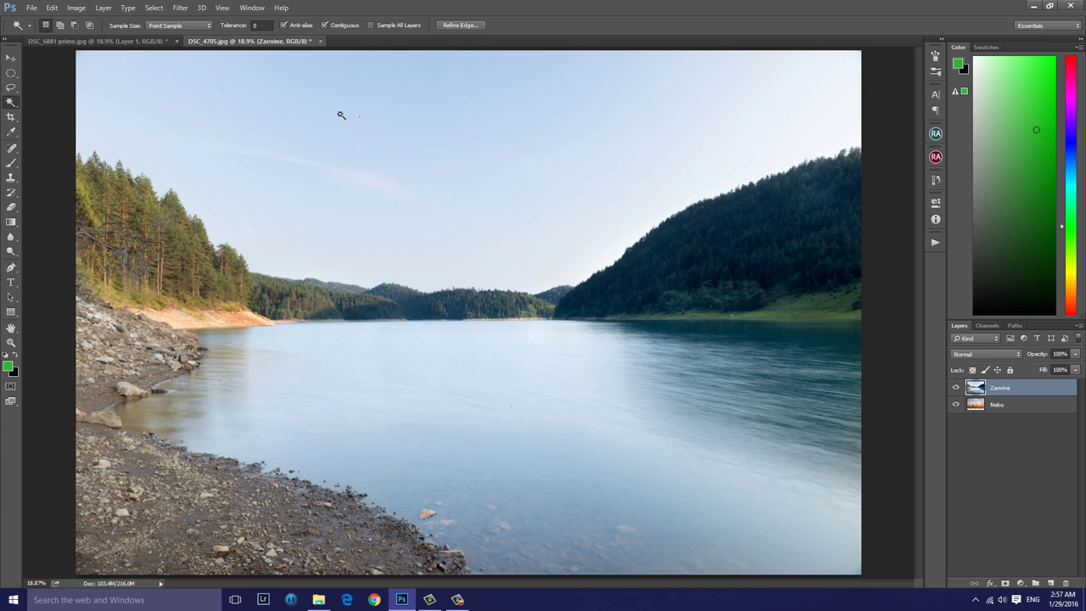
key("Return")
key("Return")
left_click(425, 191)
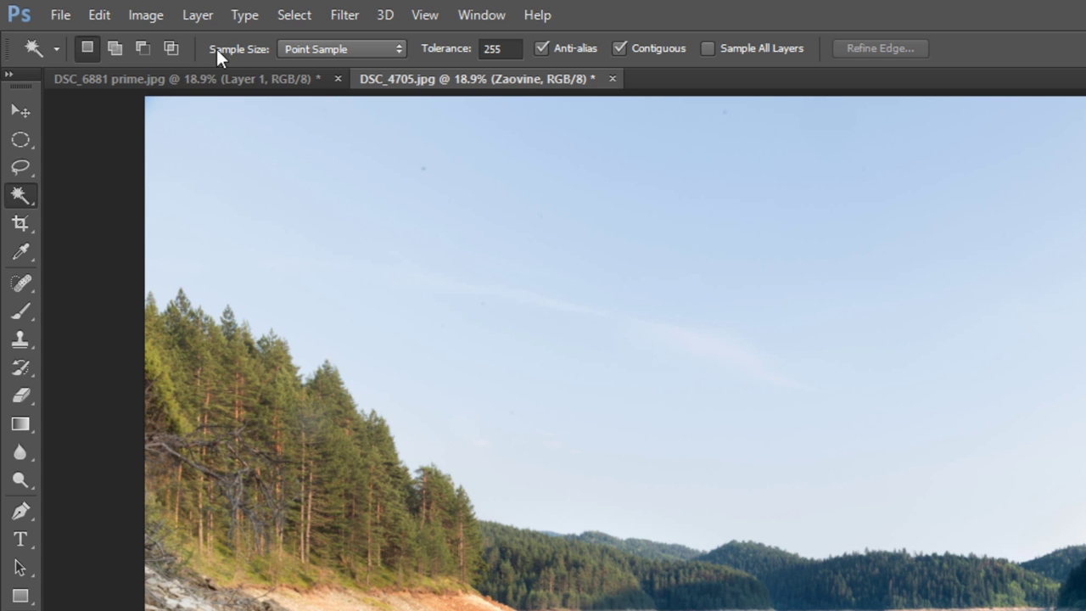
left_click(397, 48)
left_click(381, 48)
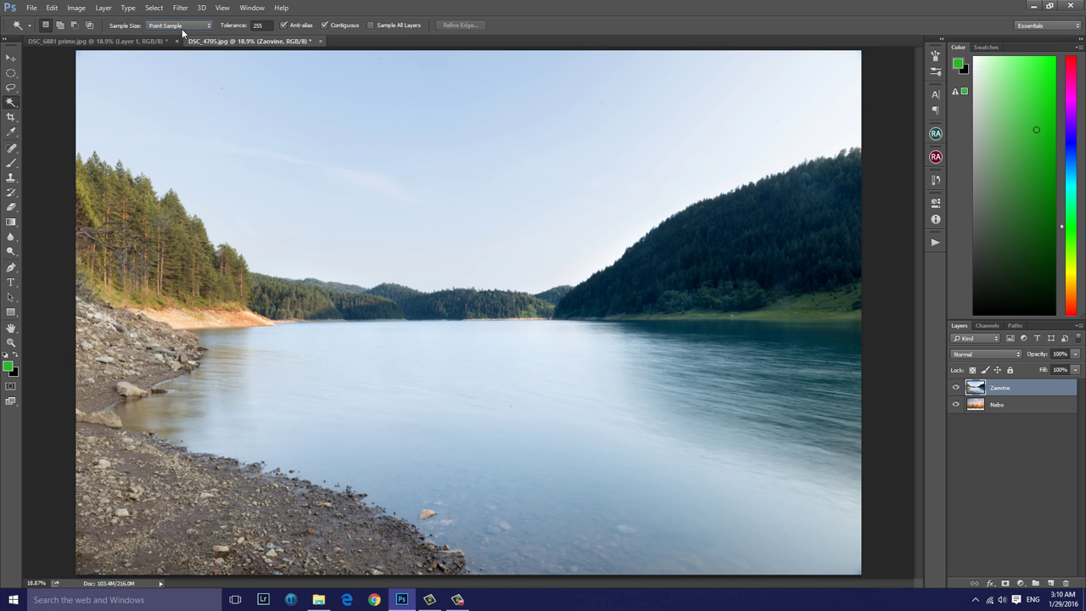
Set the Magic Wand to a 3 by 3 Average sample and tolerance 45, then select the sky
left_click(189, 26)
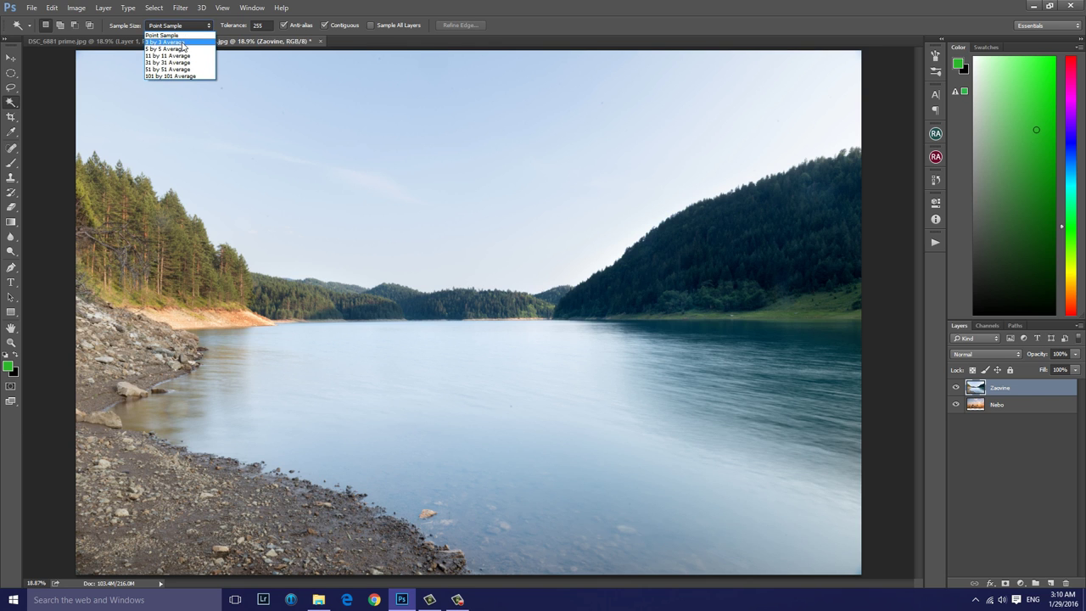
left_click(180, 42)
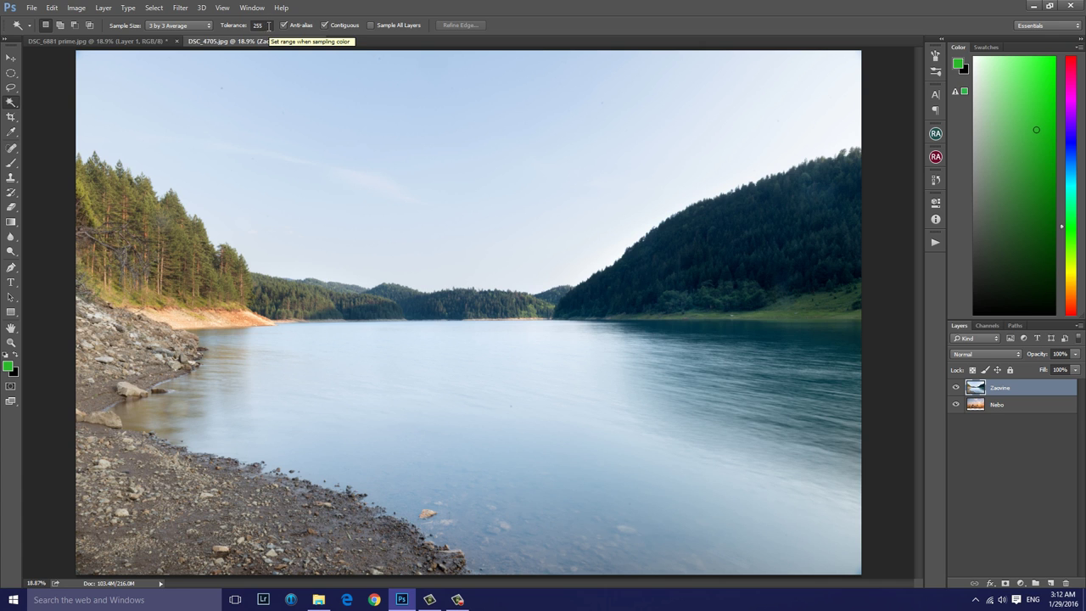
left_click(268, 25)
type("45")
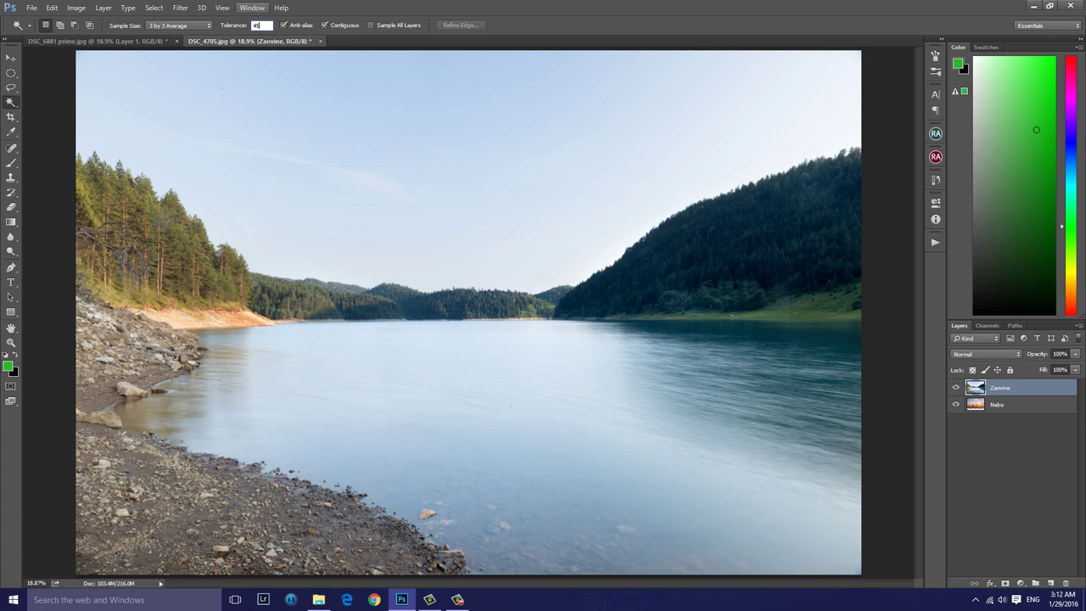
left_click(224, 85)
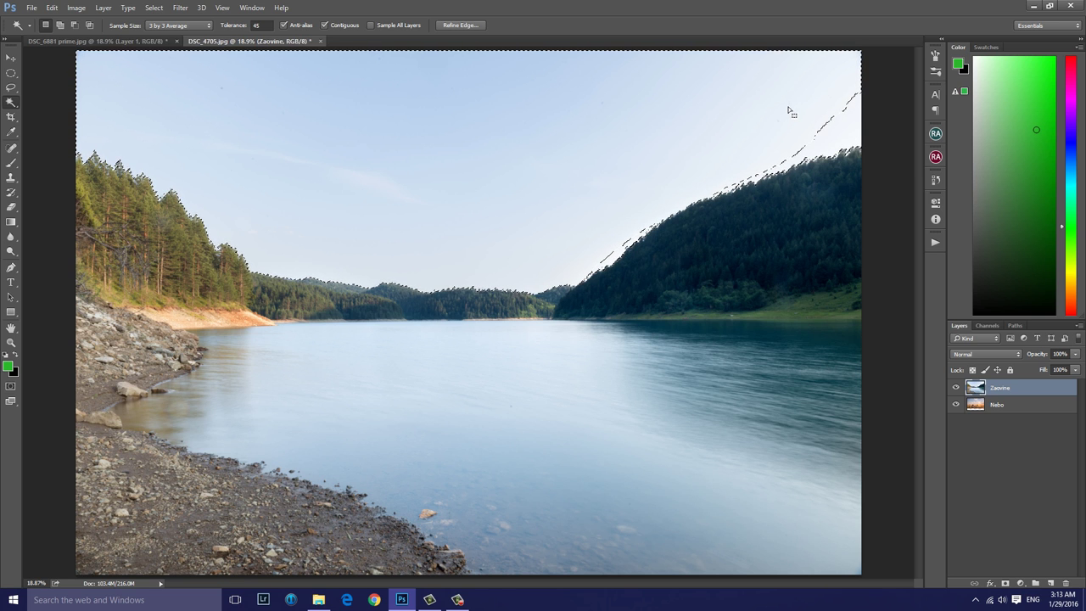
Add the rest of the sky to the selection and subtract the water strip
key("shift")
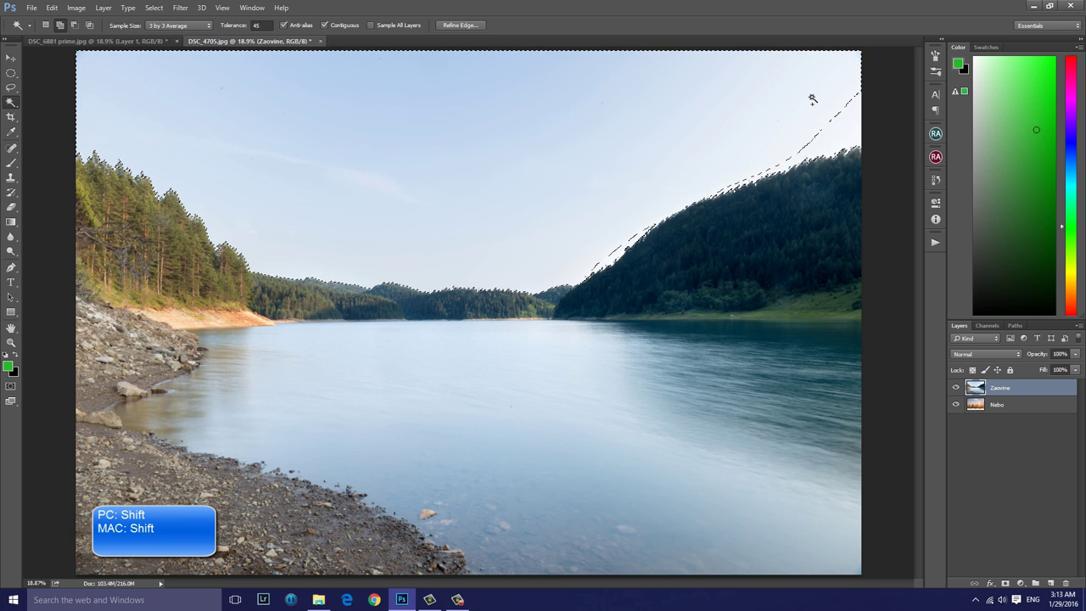
left_click(816, 131, "shift")
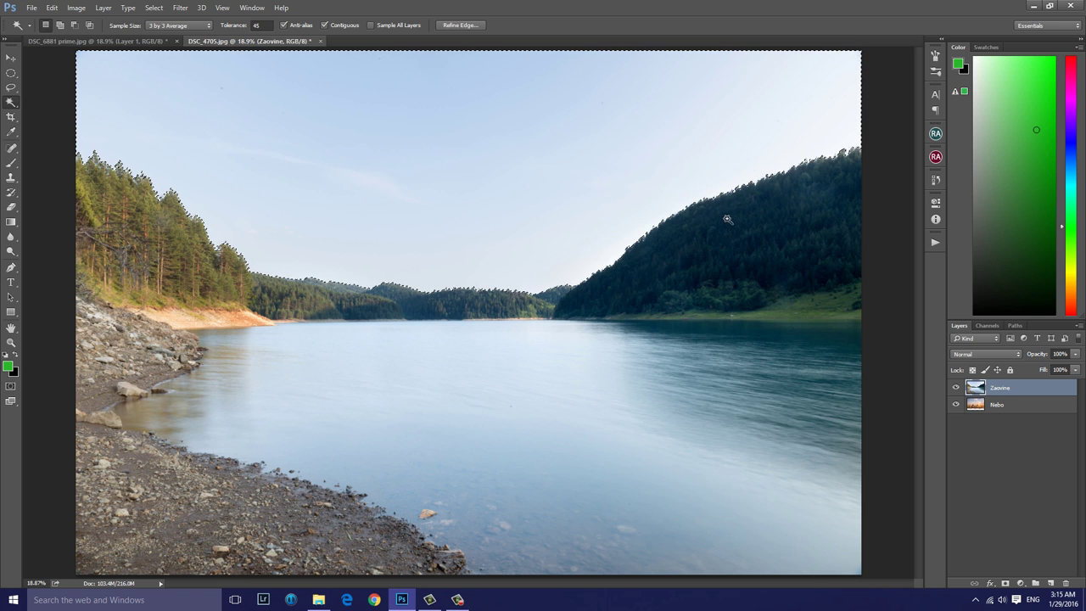
left_click(677, 250)
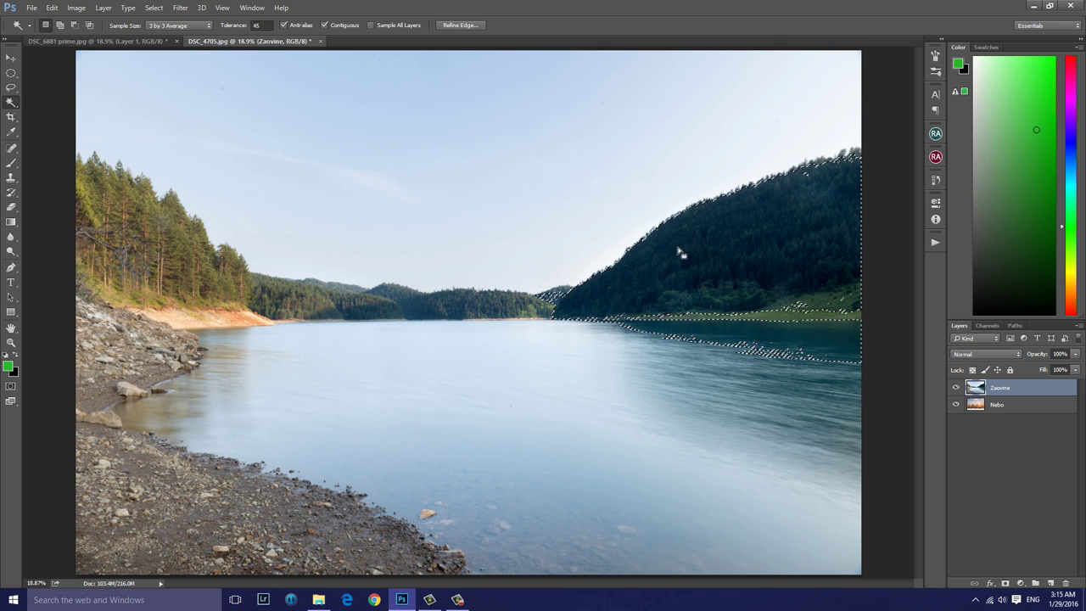
key("alt")
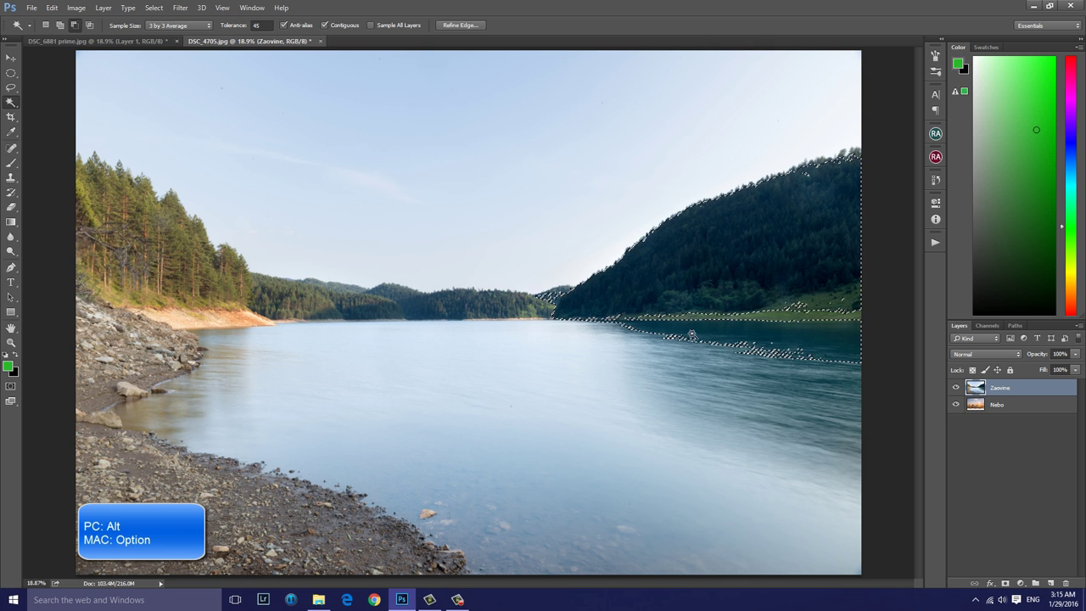
left_click(692, 335, "alt")
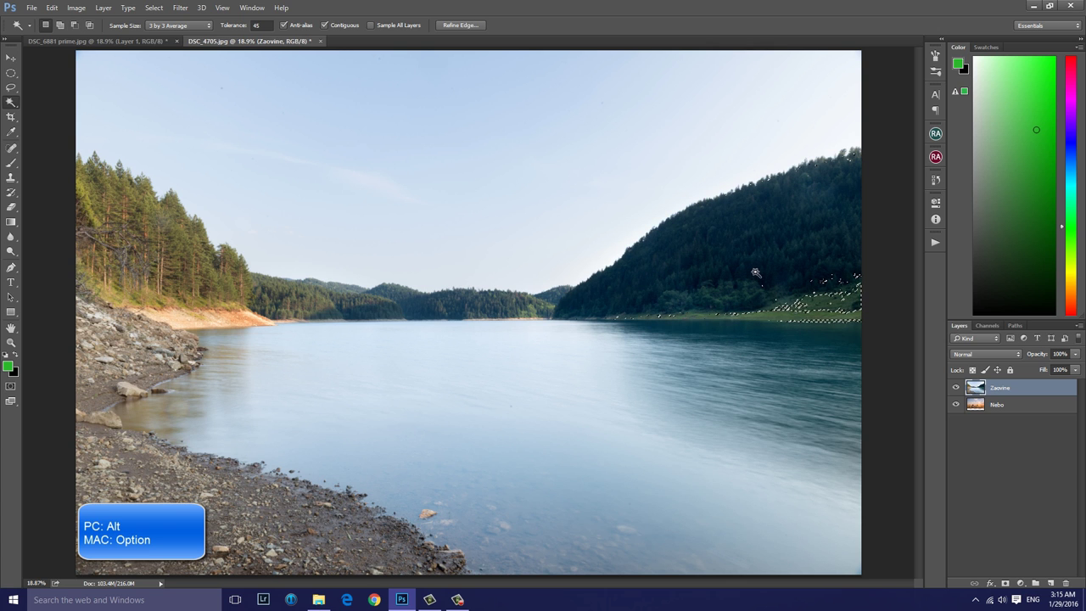
Select the whole sky down to the treeline, then invert the selection
left_click(433, 71)
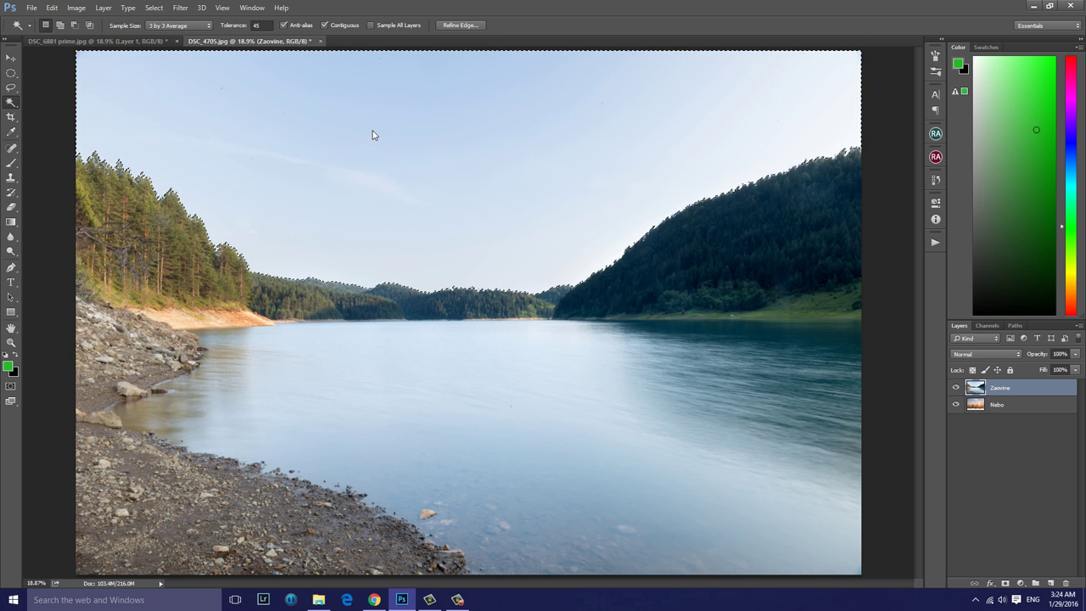
right_click(375, 128)
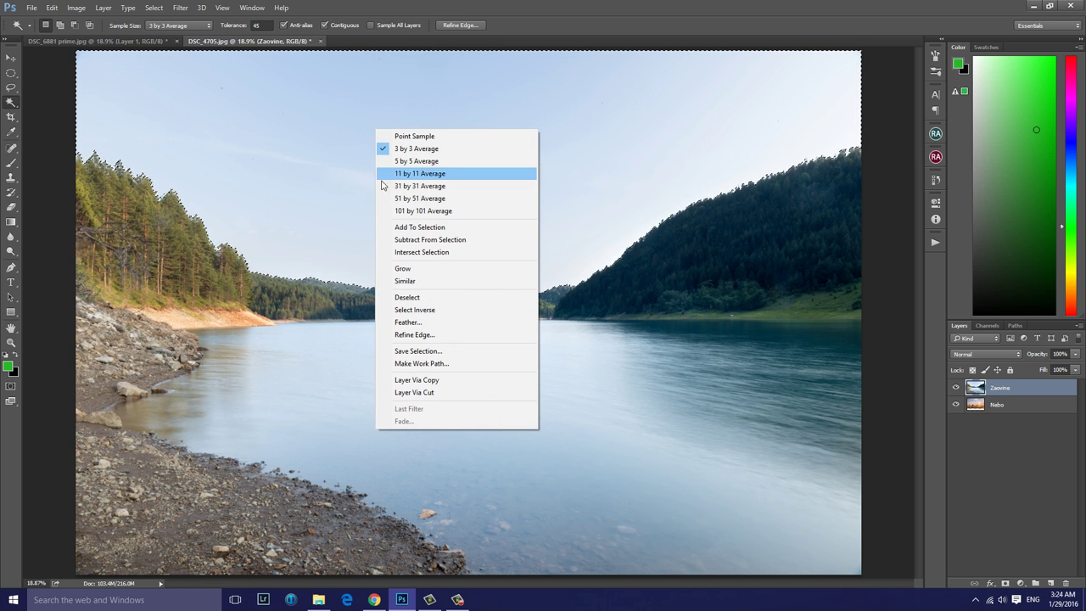
left_click(438, 311)
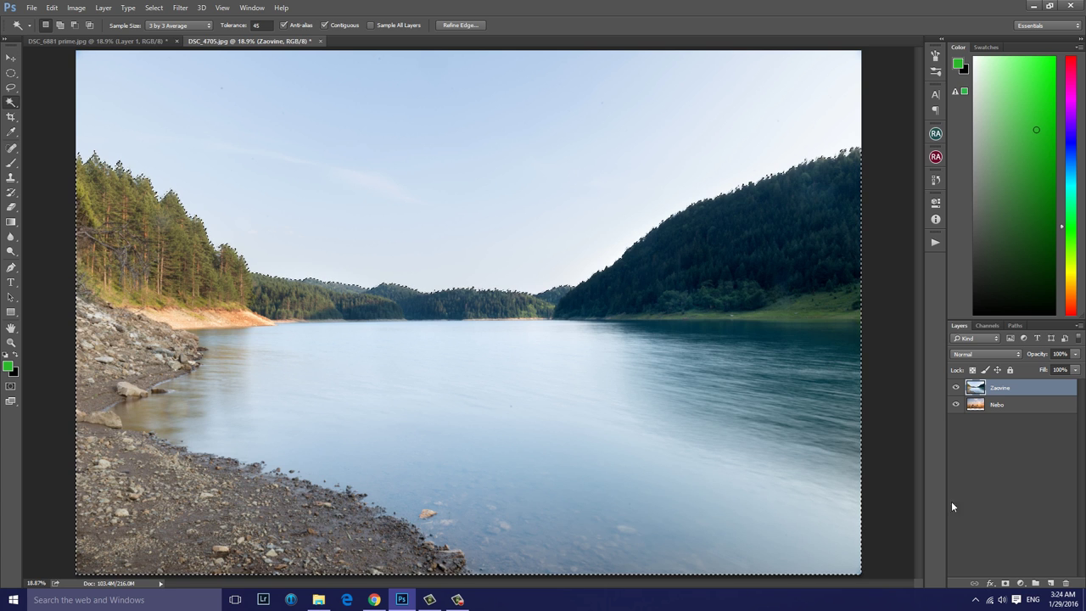
Add a layer mask to Zaovine so Nebo's cloudy sky shows through
left_click(1005, 583)
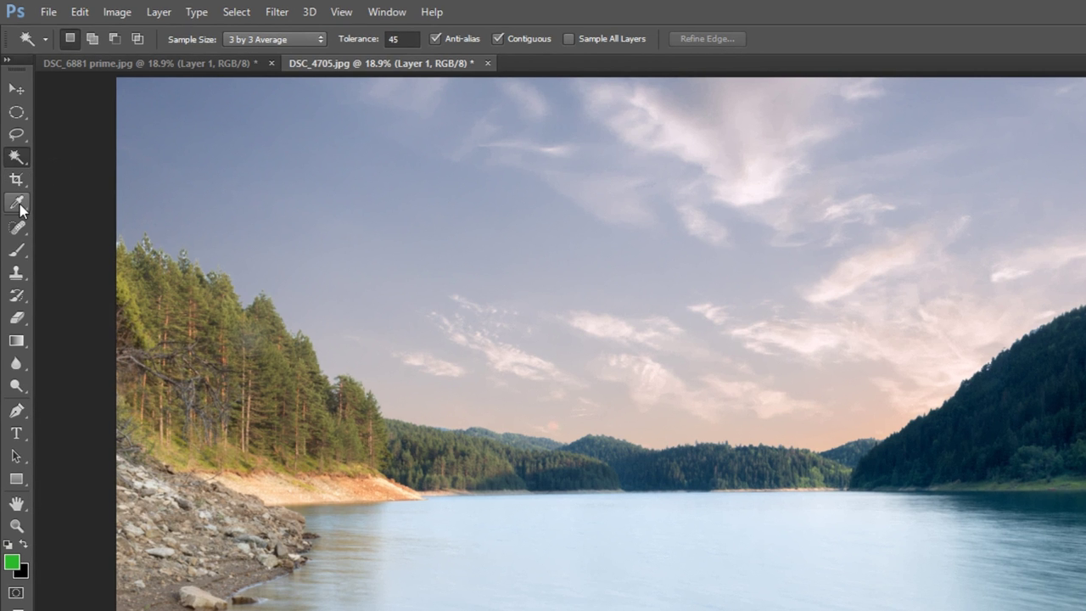
Sample a green foreground colour from the trees with the Eyedropper Tool
left_click(17, 202)
right_click(13, 207)
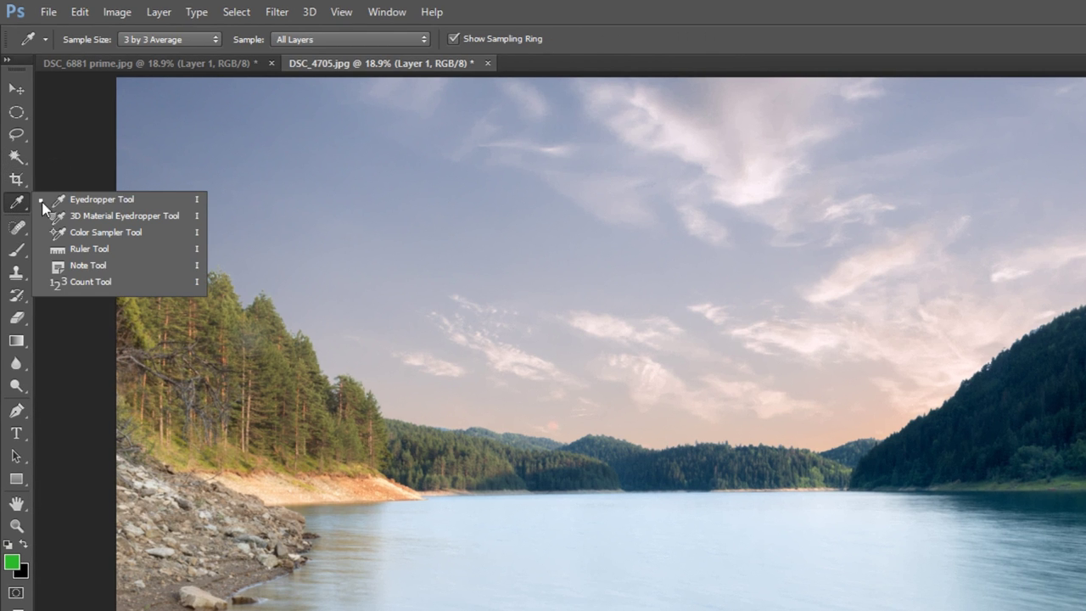
left_click(122, 199)
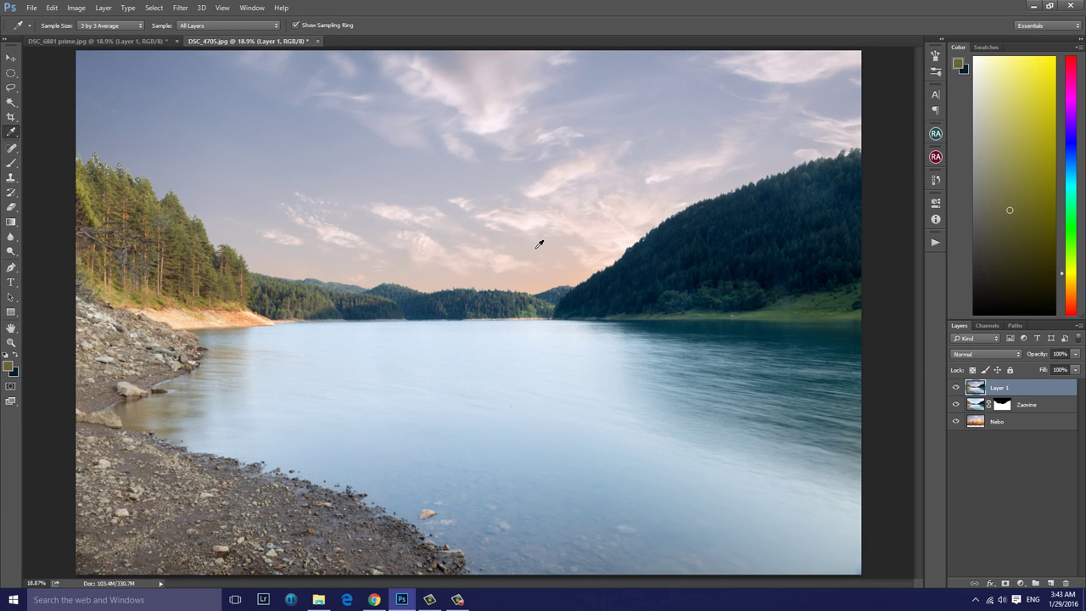
left_click(96, 194)
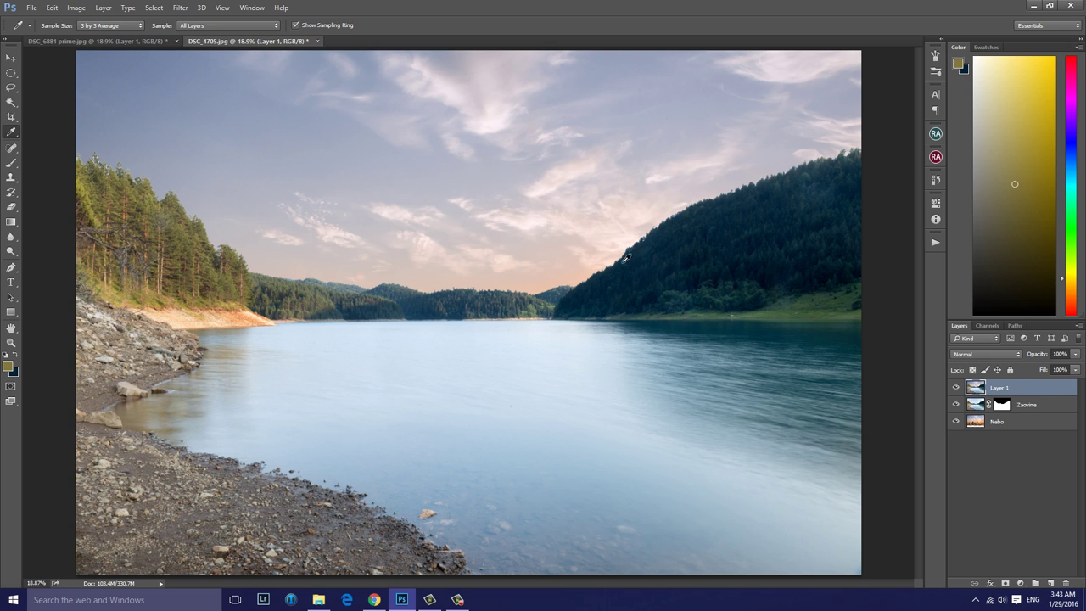
key("Caps_Lock")
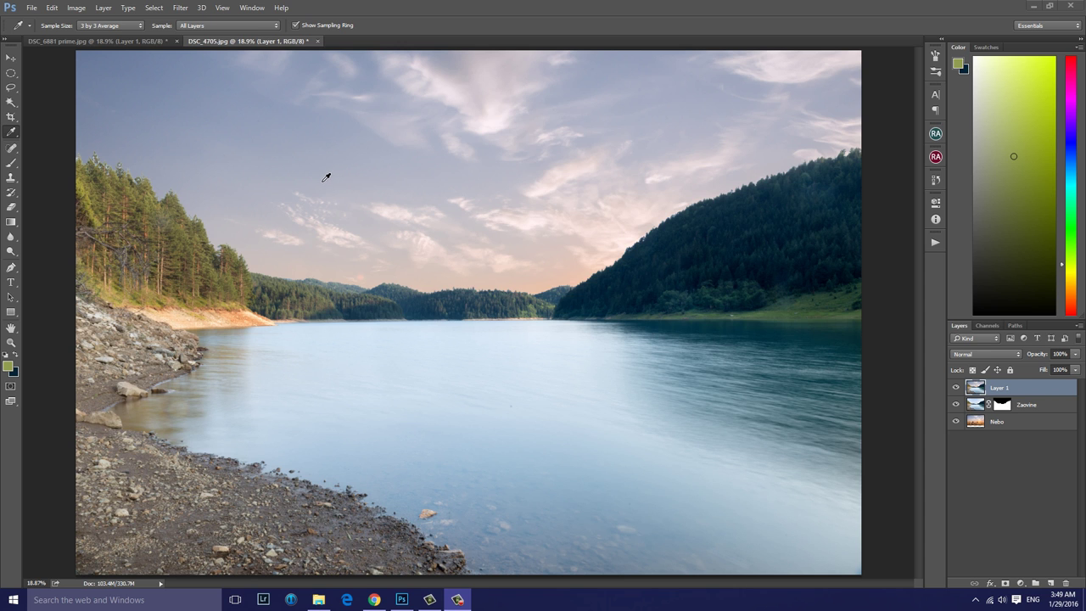
Sample a green from the DSC_6881 flower background, then return to DSC_4705
key("x")
left_click(151, 40)
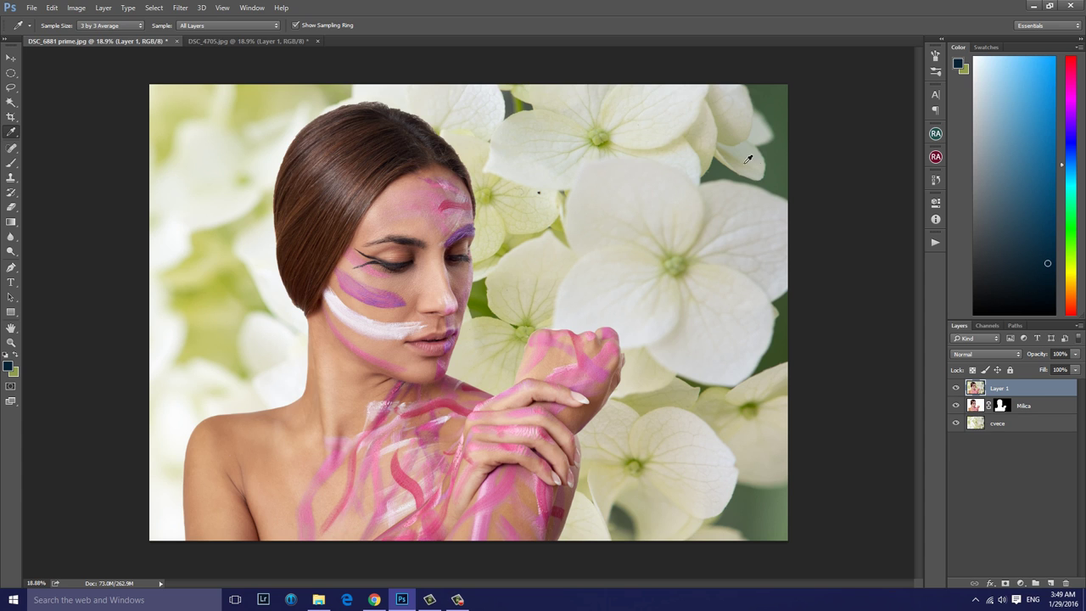
left_click(782, 157)
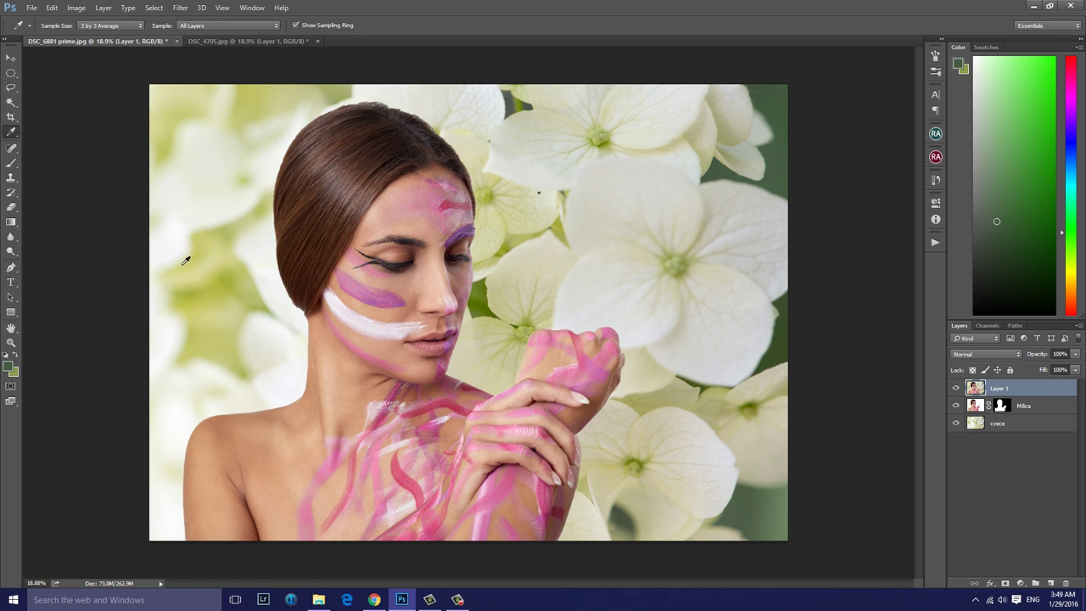
left_click(256, 40)
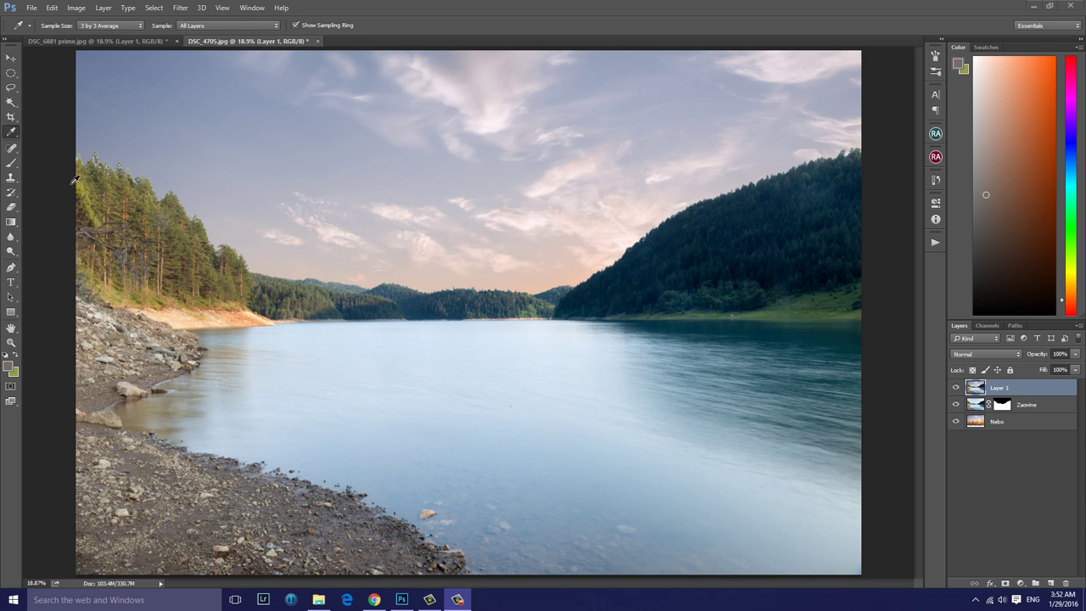
Sample the left hillside trees' olive green as foreground and check the eyedropper's Sample layers setting
left_click(11, 163)
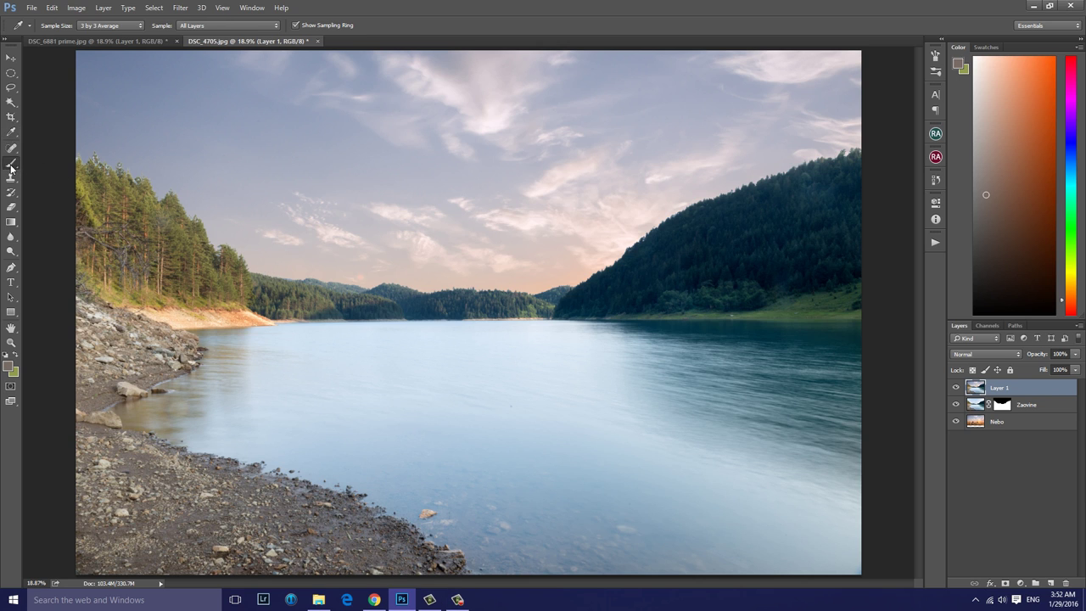
left_click(181, 239, "alt")
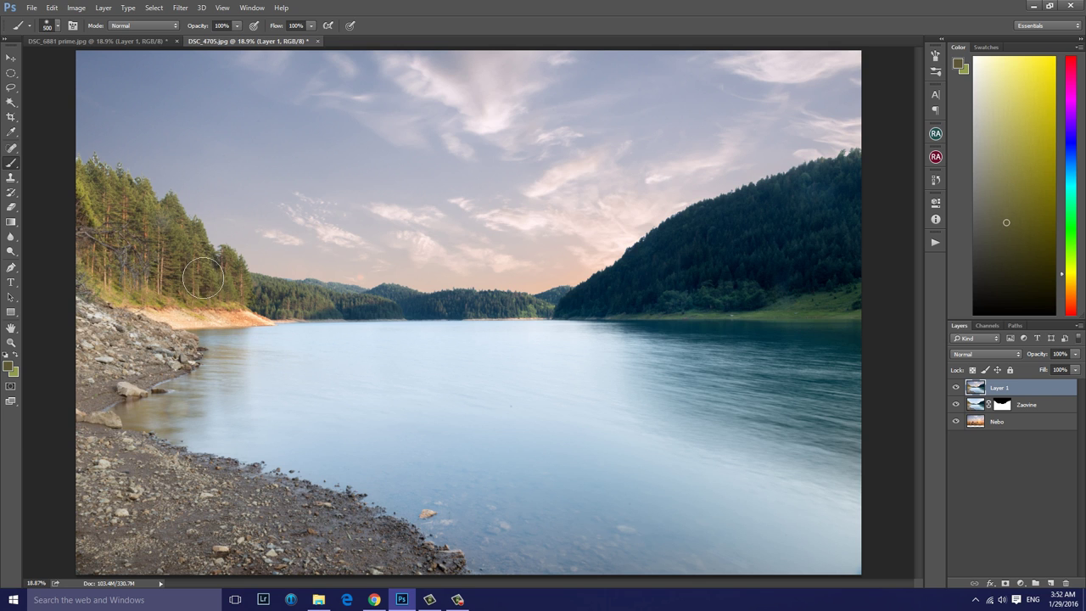
left_click_drag(248, 365, 408, 406)
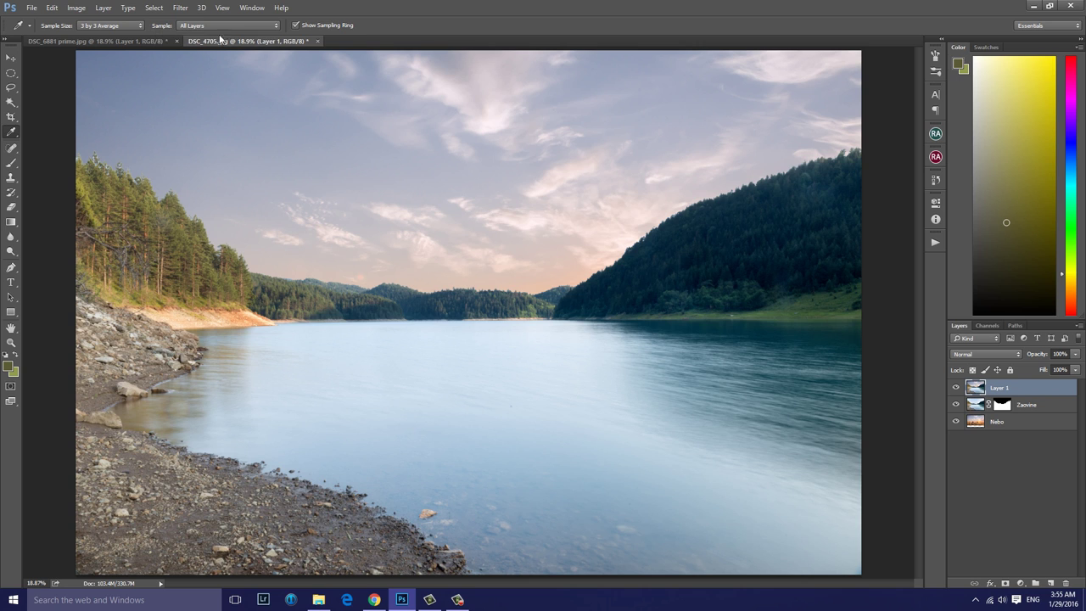
left_click(270, 26)
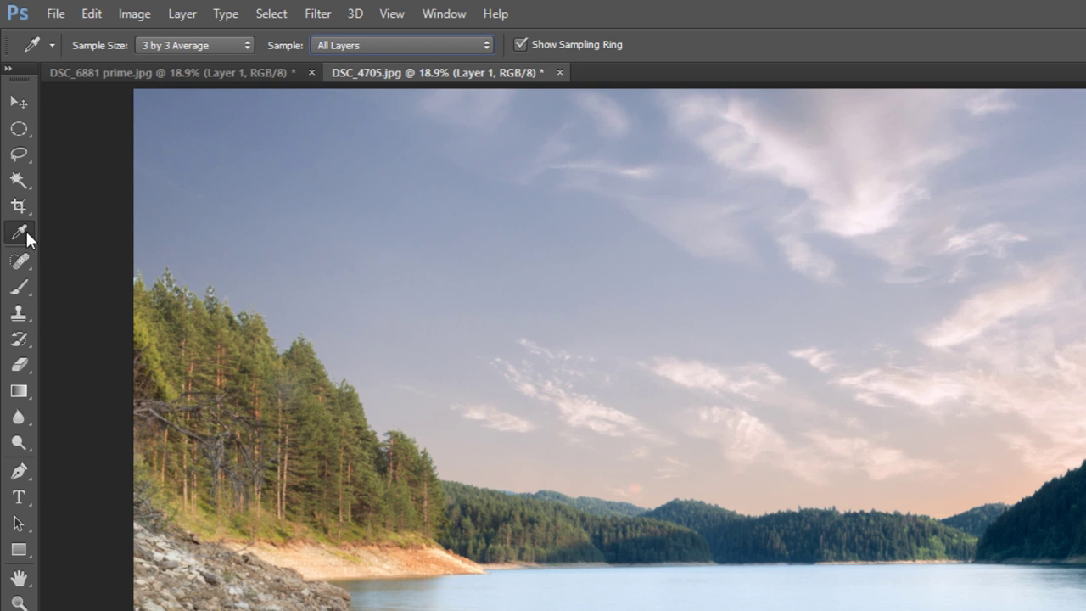
right_click(26, 230)
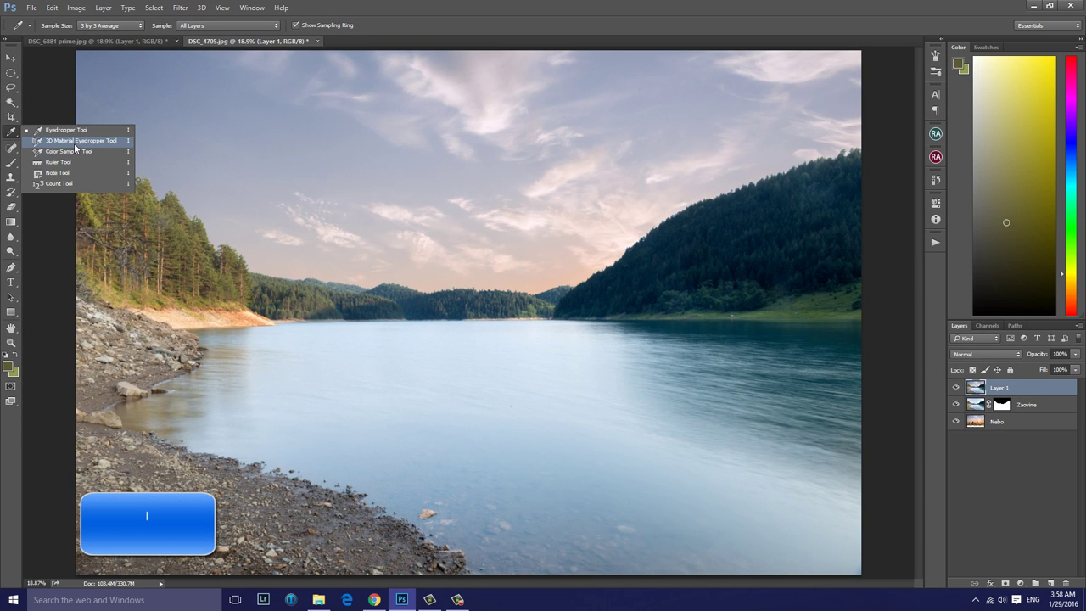
Place colour sampler #1 in the sky, reading RGB values R 174, G 180, B 196
left_click(71, 149)
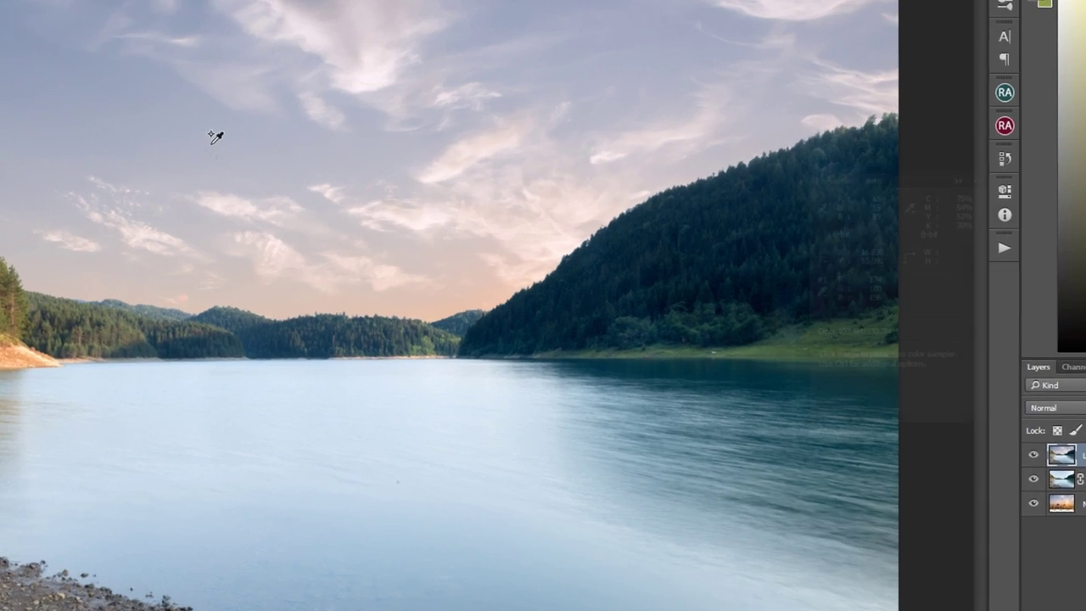
left_click(380, 159)
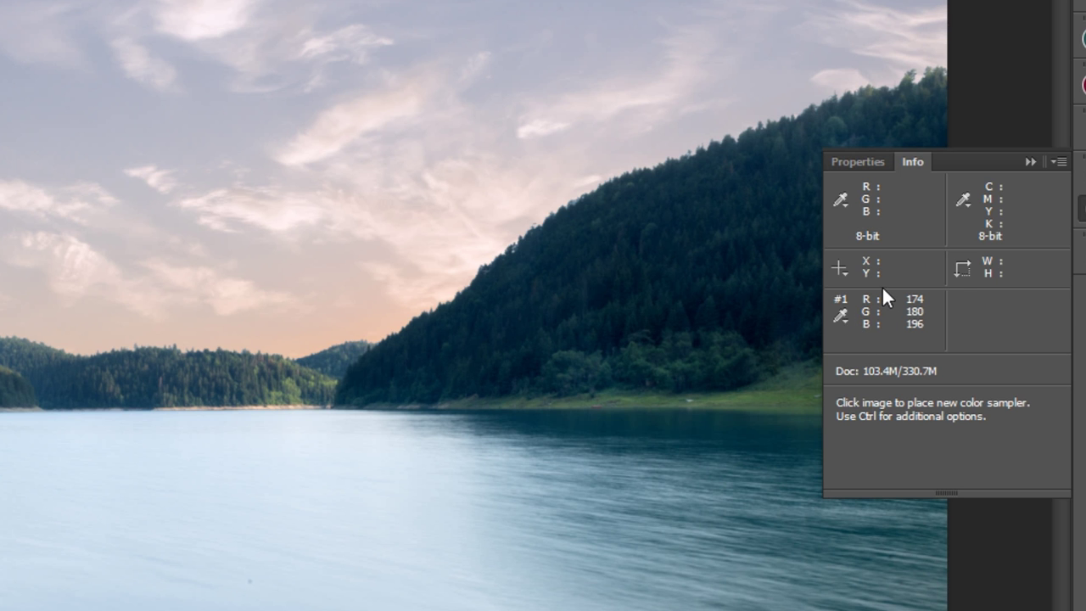
left_click(845, 325)
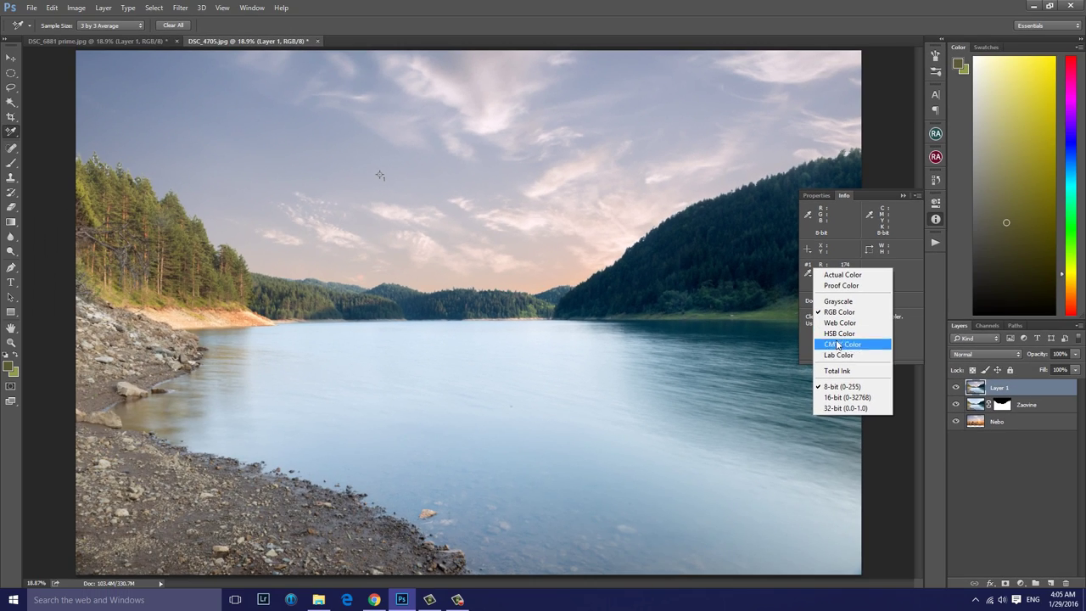
left_click(808, 296)
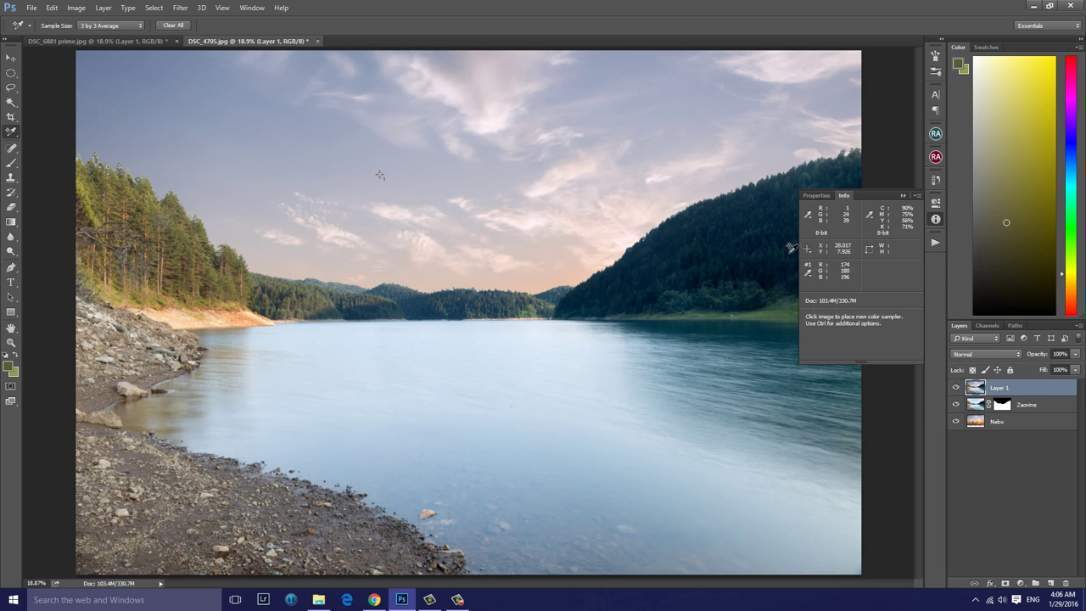
left_click(1021, 583)
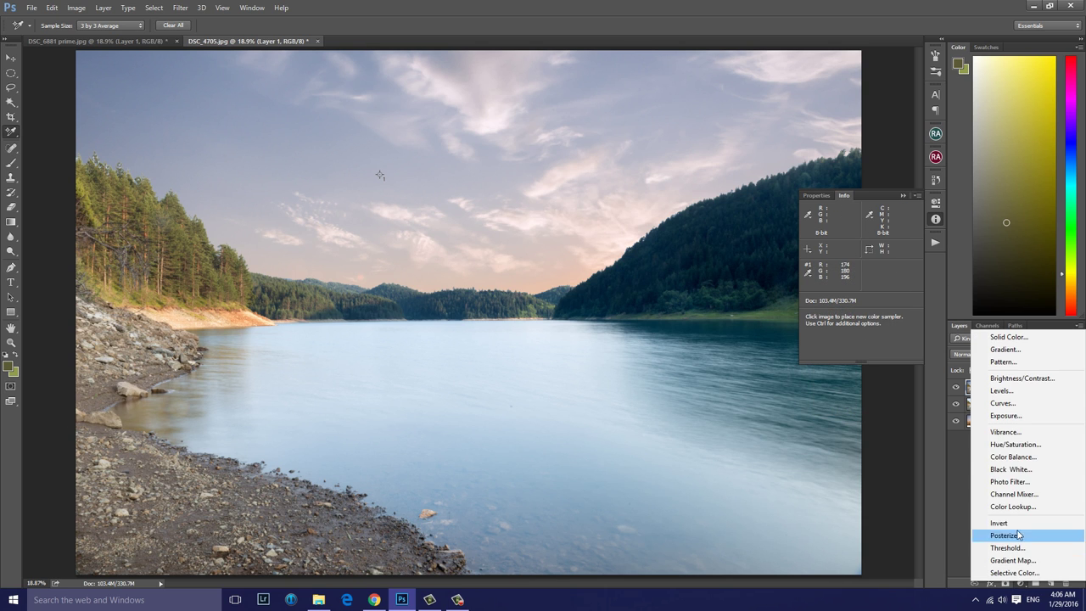
Add a Curves adjustment layer raising the Red channel to tint the photo pink
left_click(1025, 411)
left_click(851, 244)
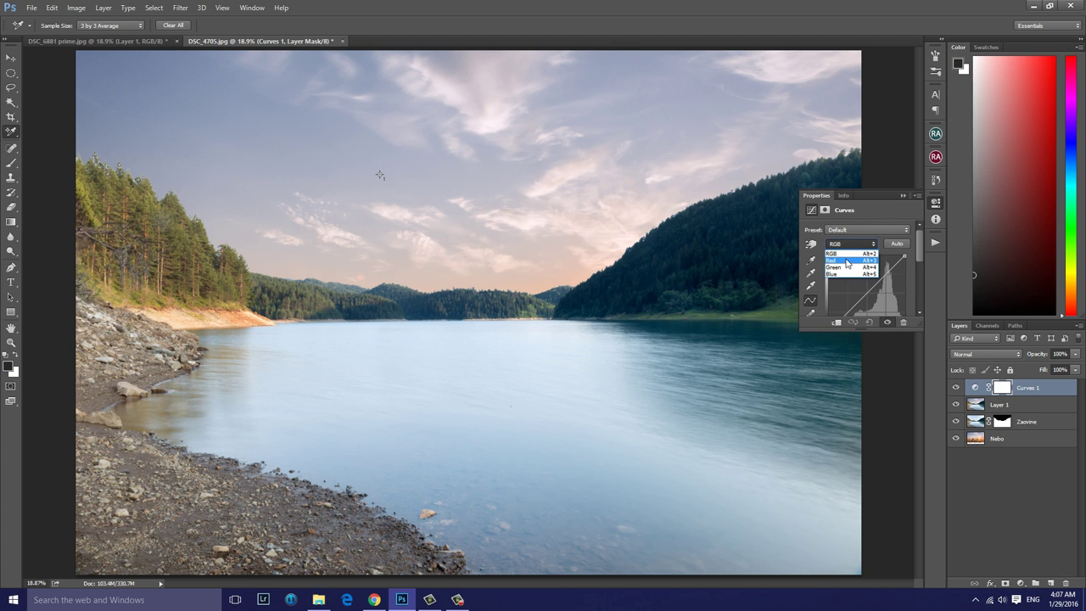
left_click(846, 261)
left_click_drag(860, 290, 860, 283)
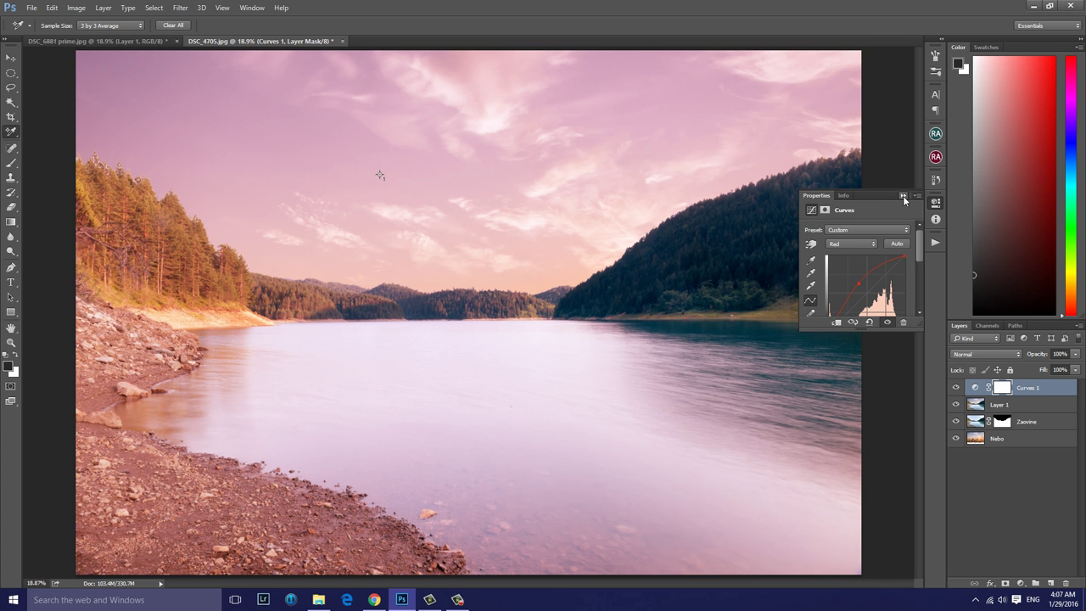
left_click(903, 196)
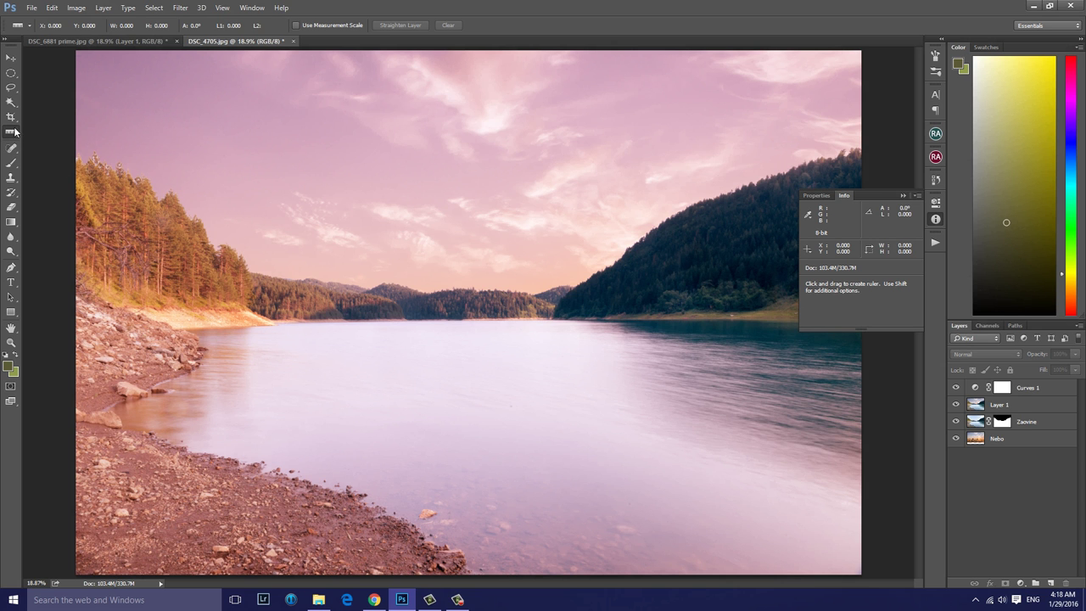
Measure a distance across the sky with the Ruler Tool
right_click(11, 132)
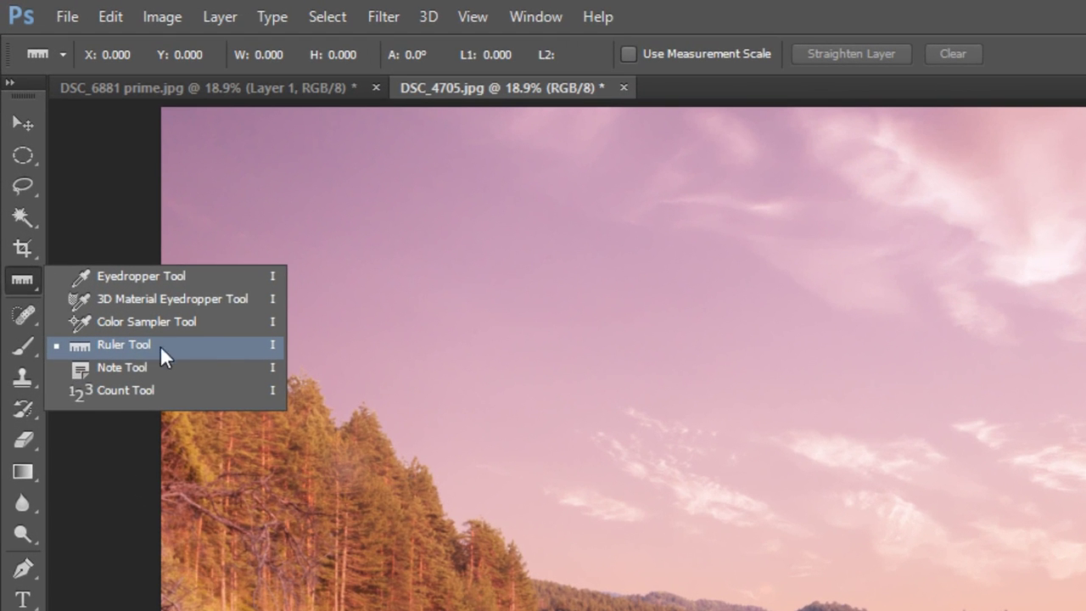
left_click(109, 261)
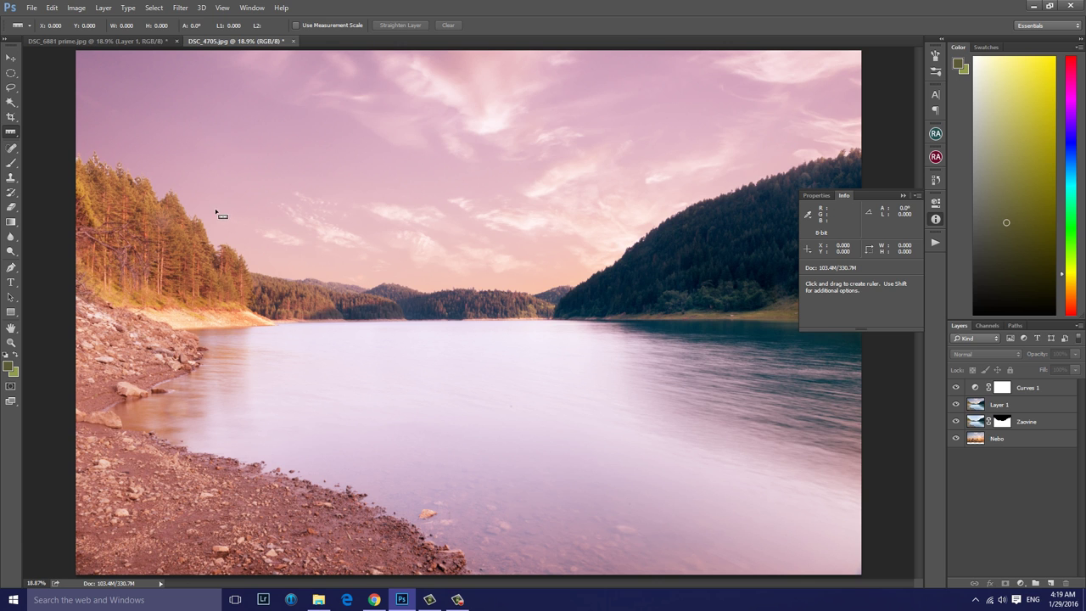
mouse_move(193, 190)
left_mouse_down()
mouse_move(507, 189)
mouse_move(600, 177)
left_mouse_up()
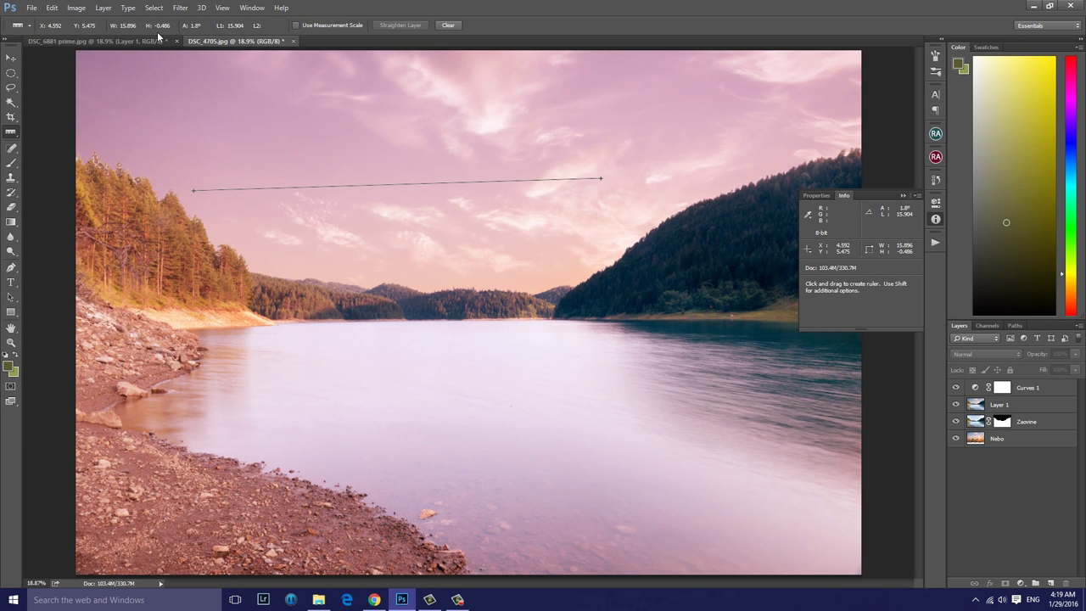
Replace it with a horizontal ruler line across the sky, 14.550 long at -0.6°
left_click(228, 108)
key("shift")
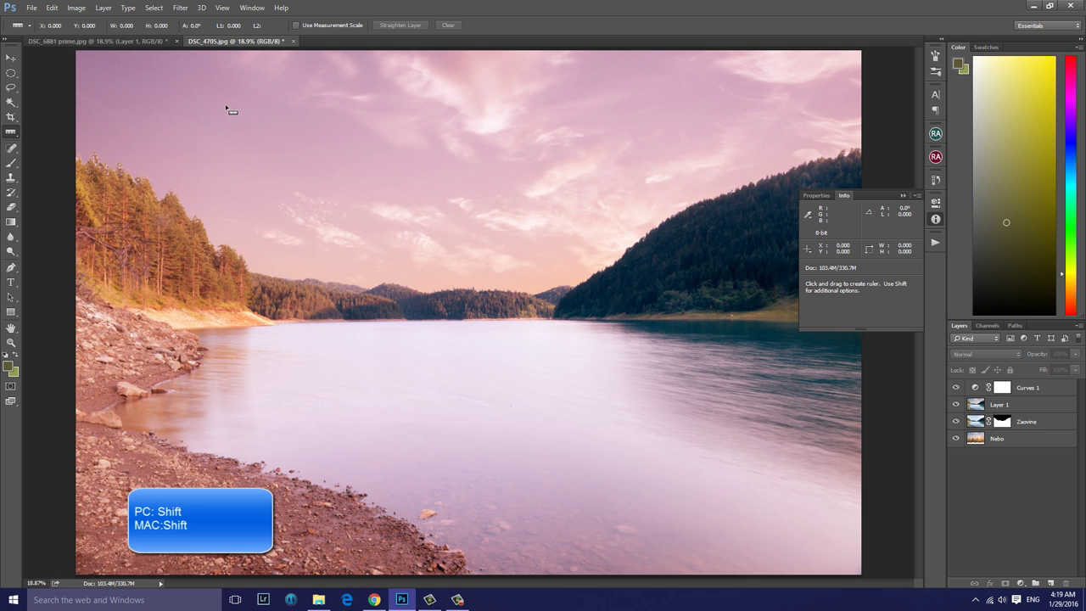
left_click_drag(204, 114, 578, 118)
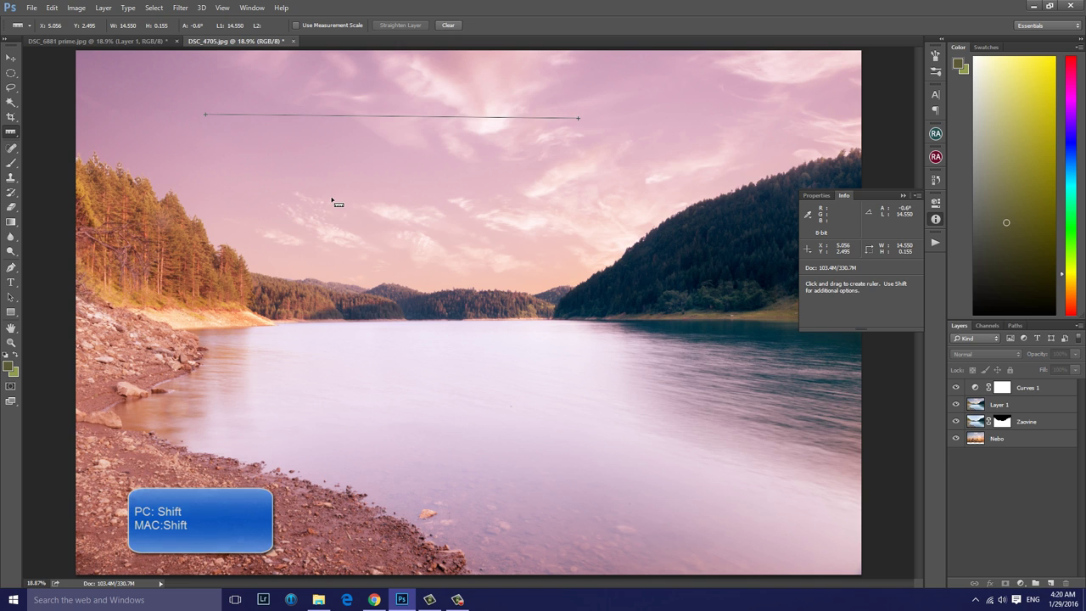